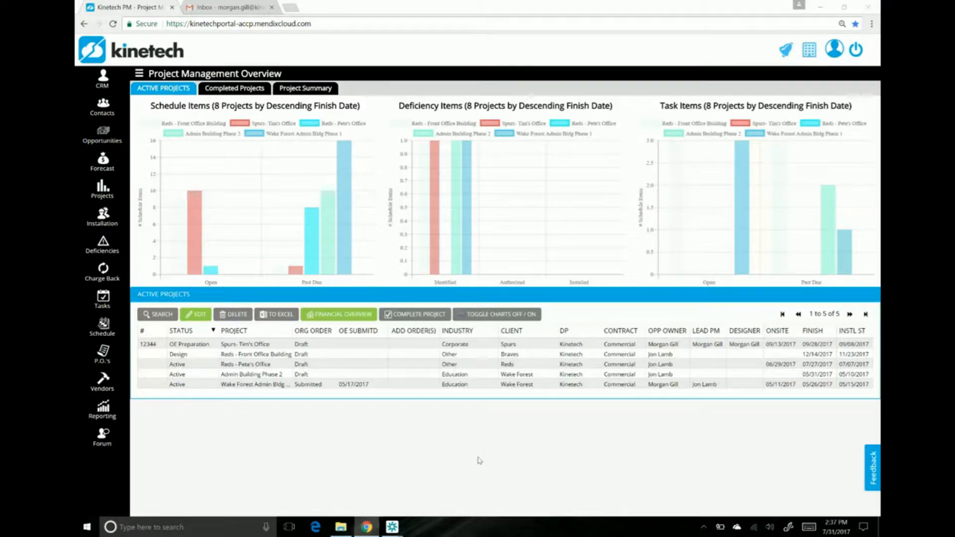
# Step: Select the Review Quote #1&2 task from the open tasks list and send its assignment notification
pyautogui.click(102, 307)
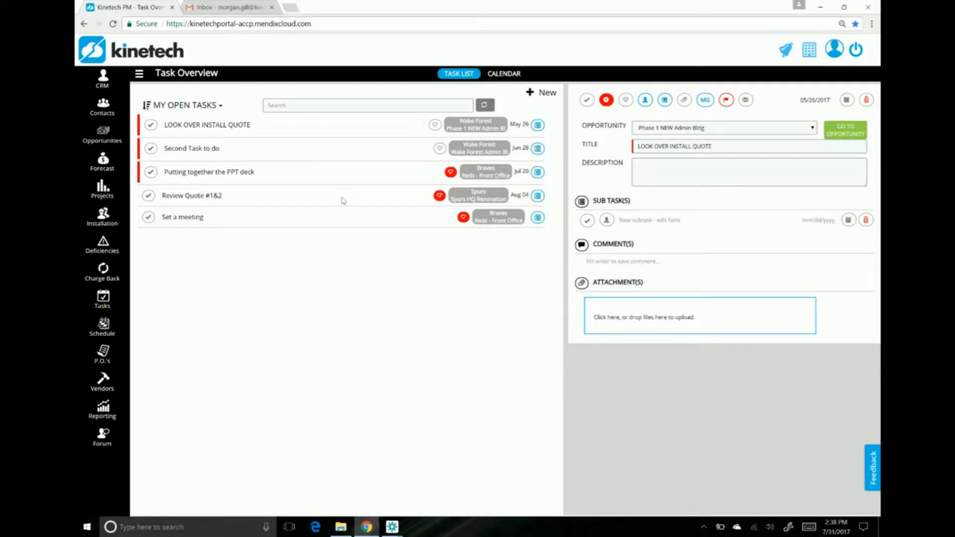
pyautogui.click(341, 198)
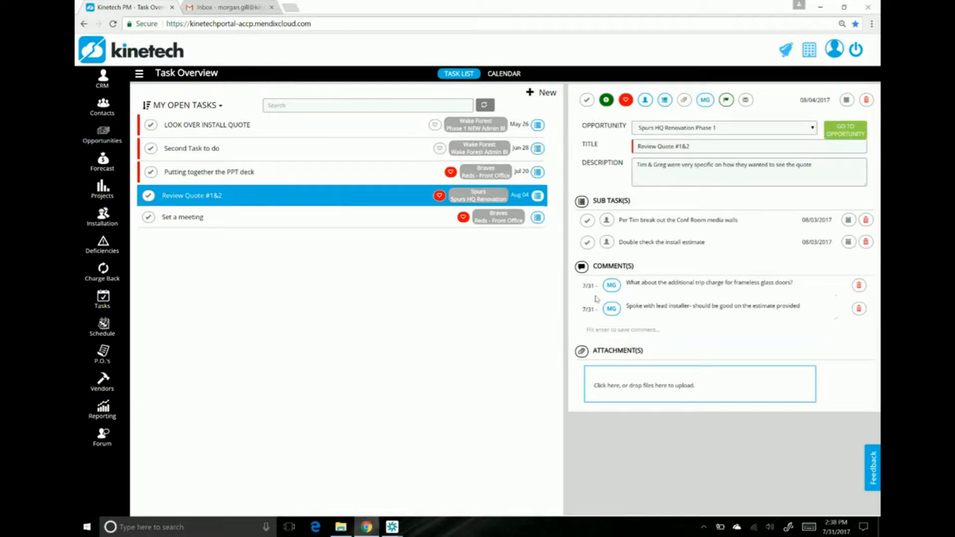
pyautogui.click(745, 100)
# Step: Switch to the Gmail inbox, read the task notification email for Spurs HQ Renovation Phase 1, and return to the Kinetech task list
pyautogui.click(259, 13)
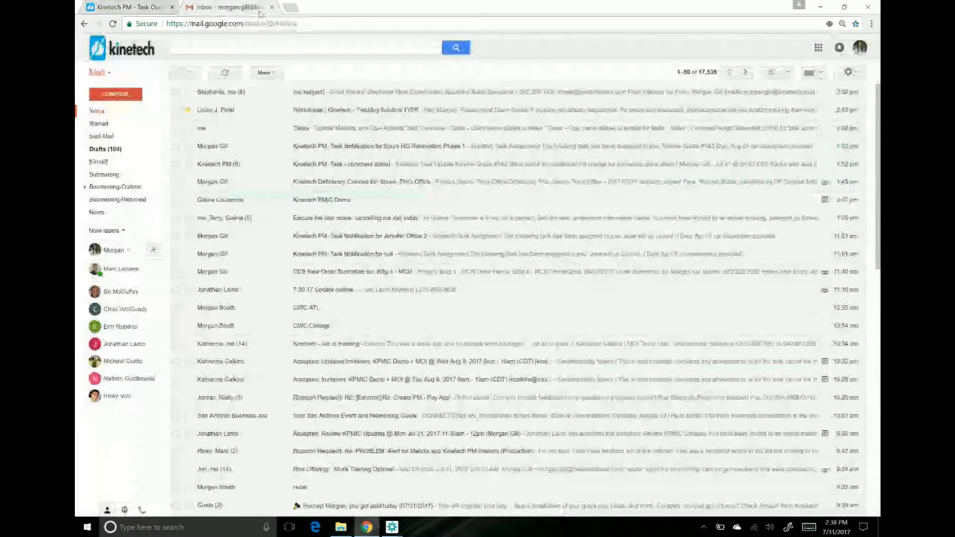
pyautogui.click(369, 97)
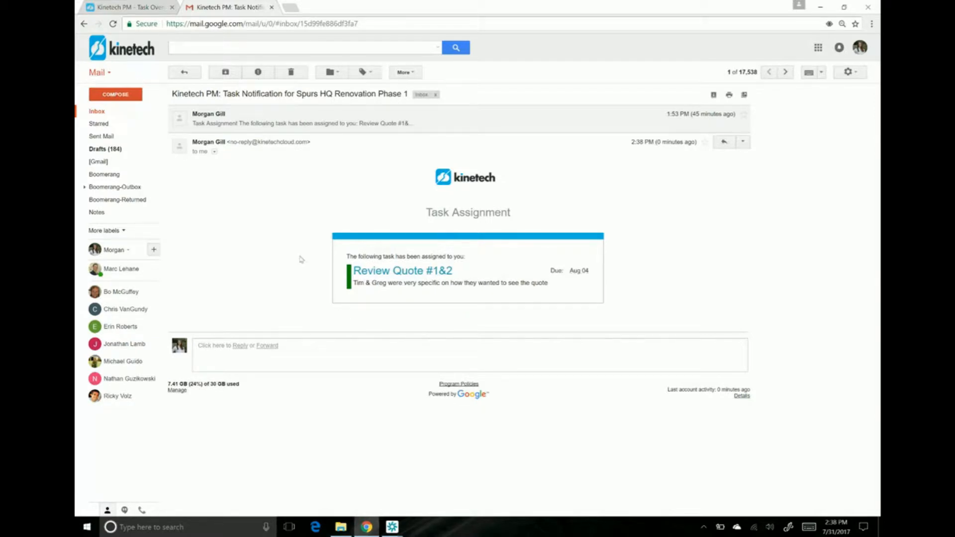
pyautogui.click(136, 6)
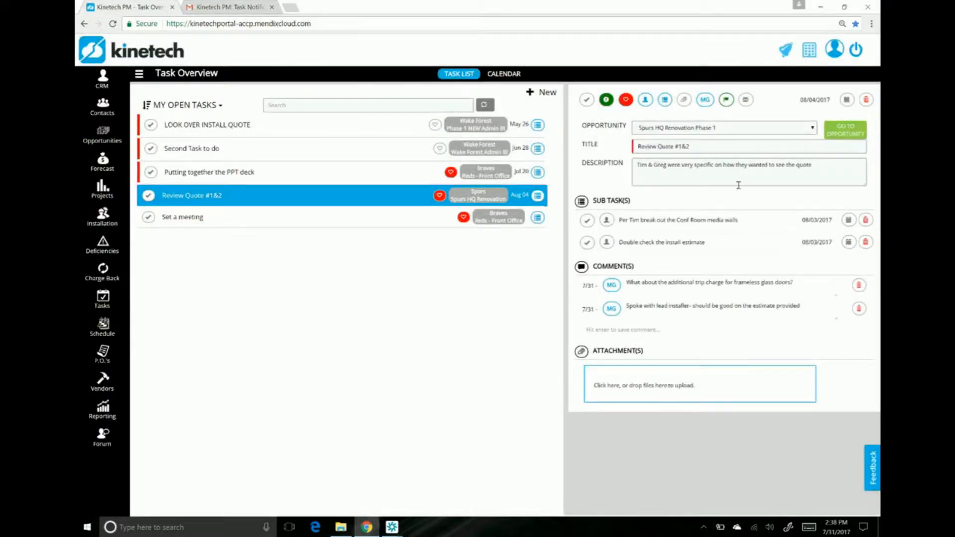
# Step: Clear the opportunity of the Review Quote #1&2 task and try to send its assignment notification
pyautogui.click(693, 282)
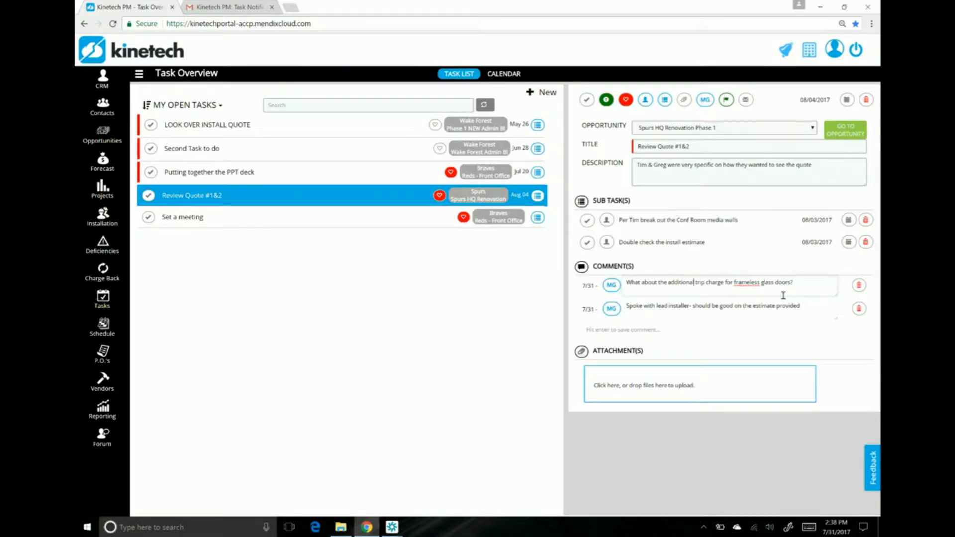
pyautogui.click(732, 131)
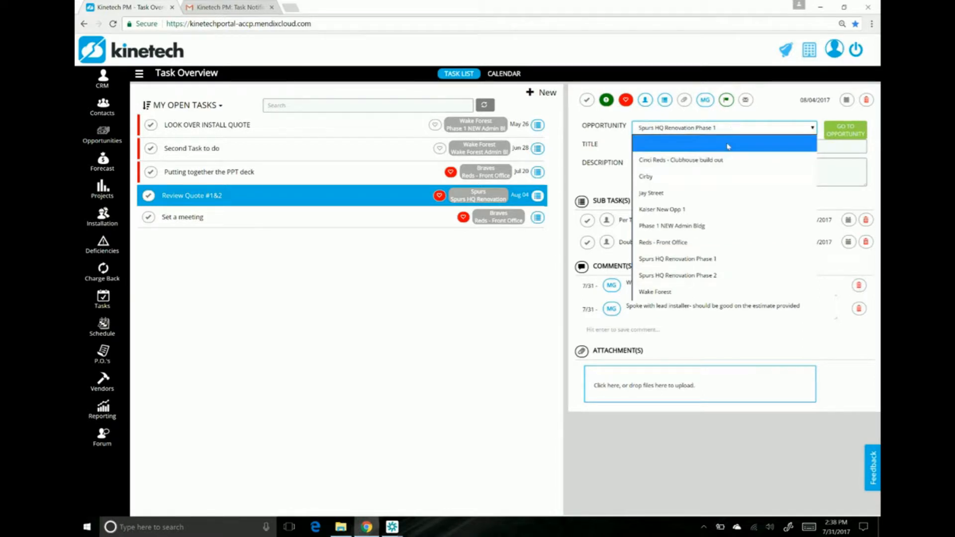
pyautogui.click(728, 145)
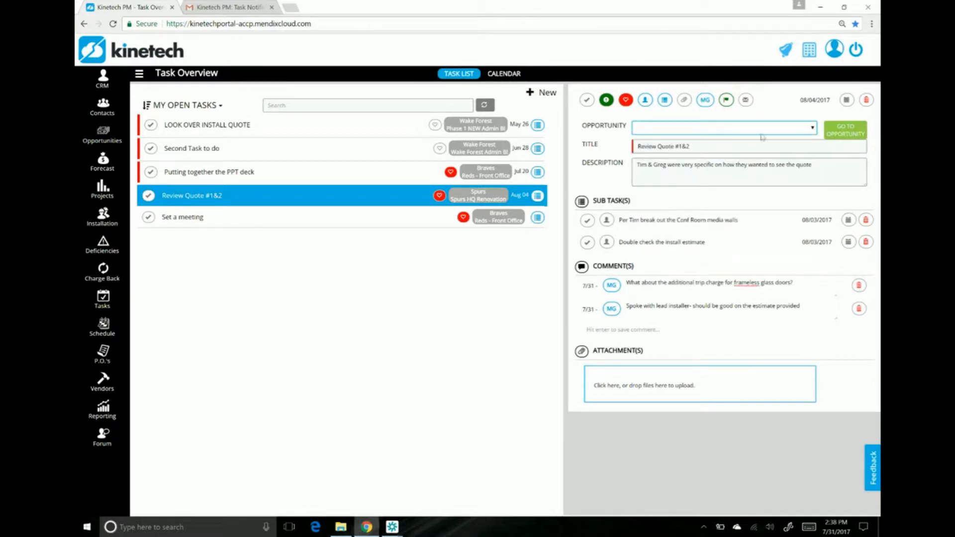
pyautogui.click(746, 100)
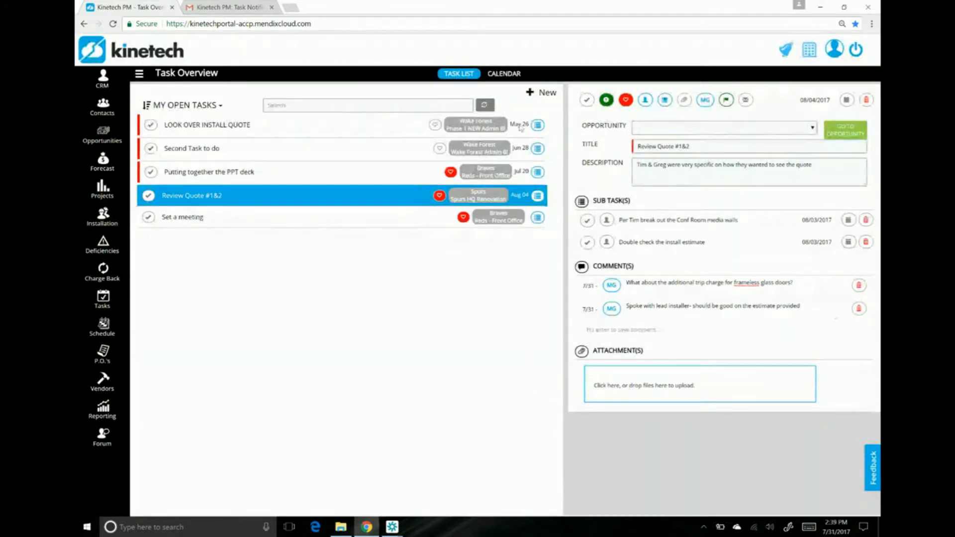
# Step: Link the Review Quote #1&2 task to the Spurs HQ Renovation Phase 1 opportunity and go to that opportunity
pyautogui.click(715, 130)
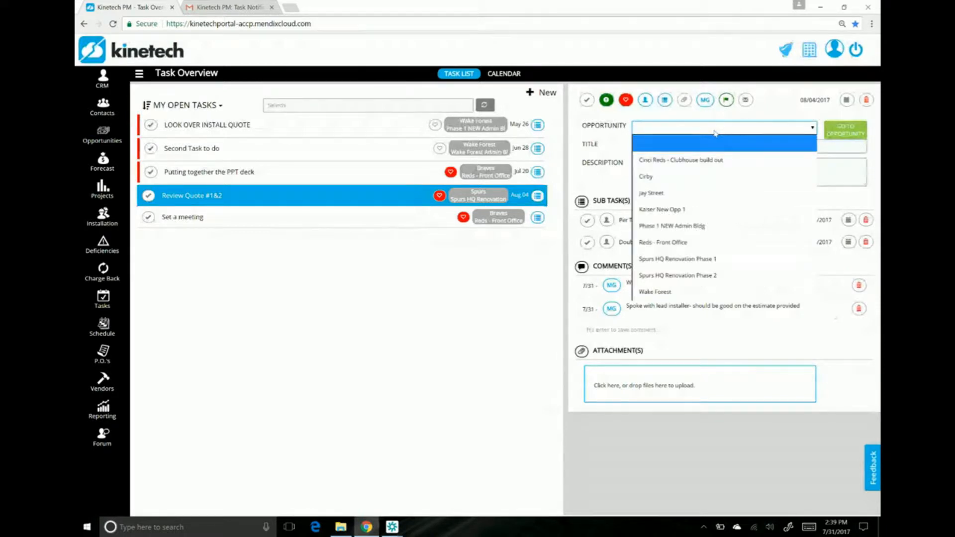
pyautogui.click(739, 266)
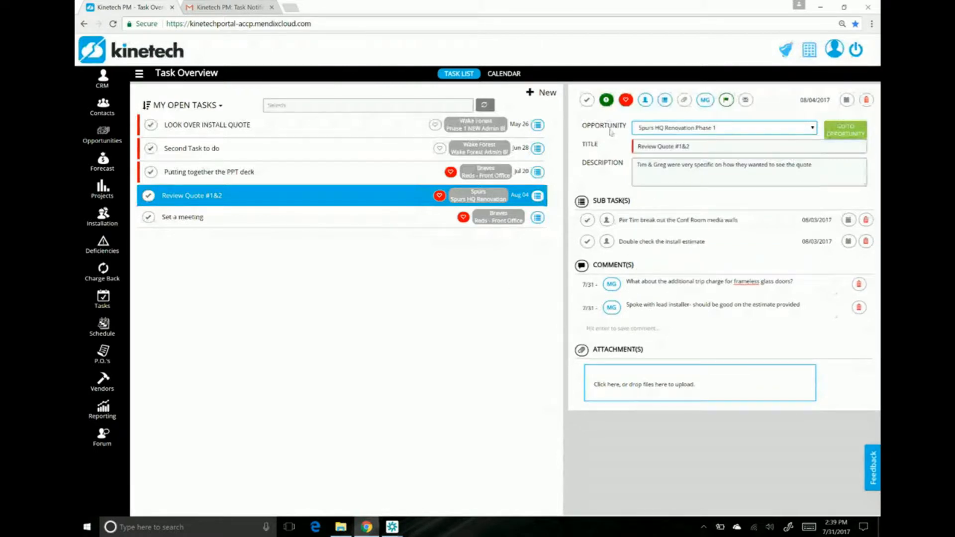
pyautogui.click(839, 134)
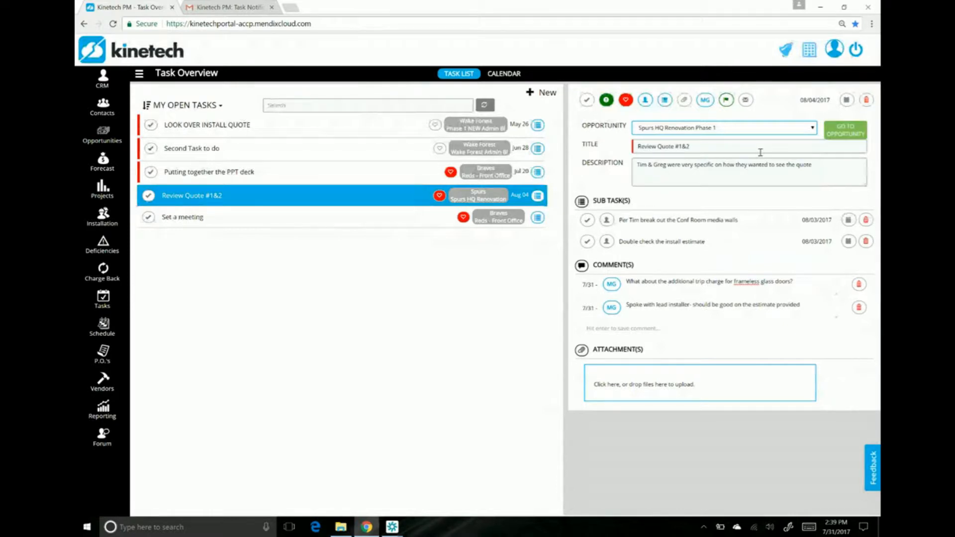
pyautogui.click(840, 134)
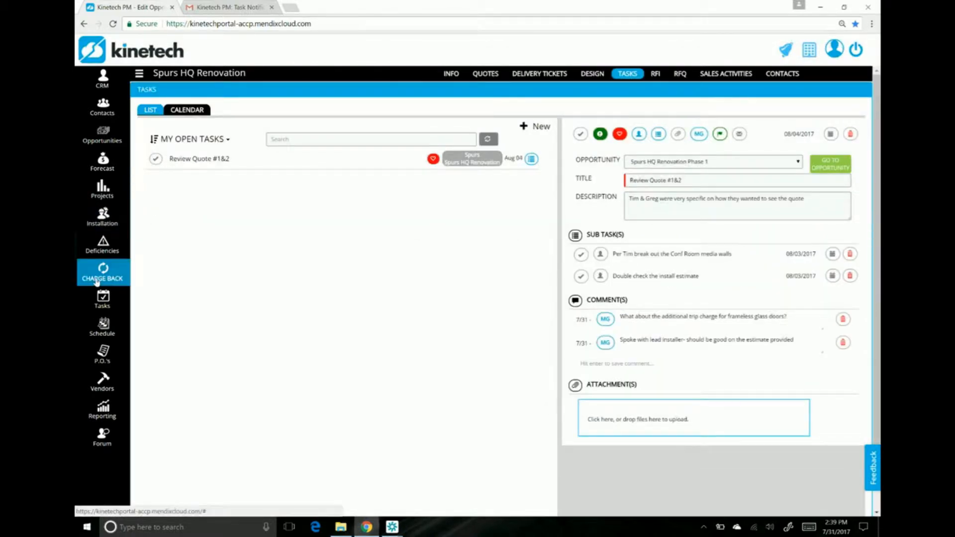
# Step: Return to the Review Quote #1&2 task, clear its opportunity, and try to go to the opportunity from the task
pyautogui.click(101, 303)
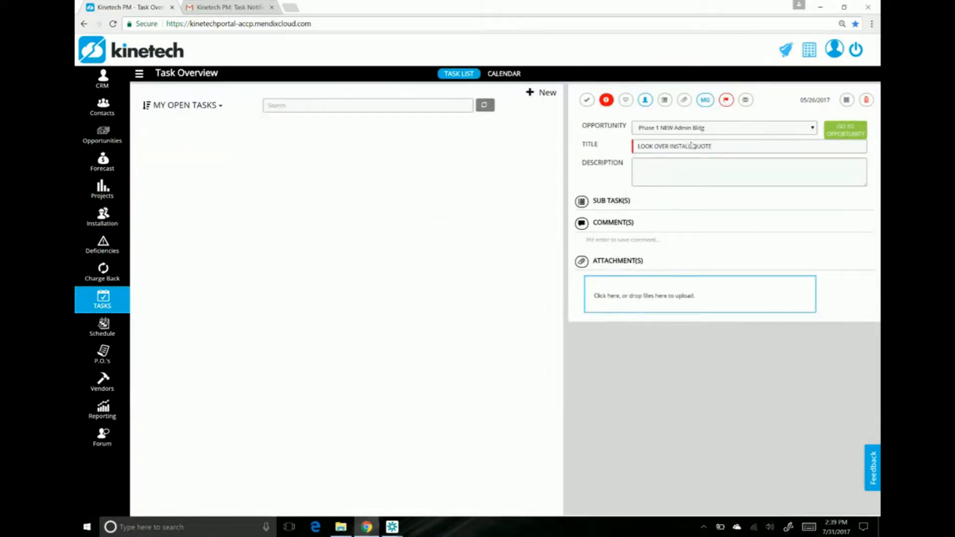
pyautogui.click(425, 200)
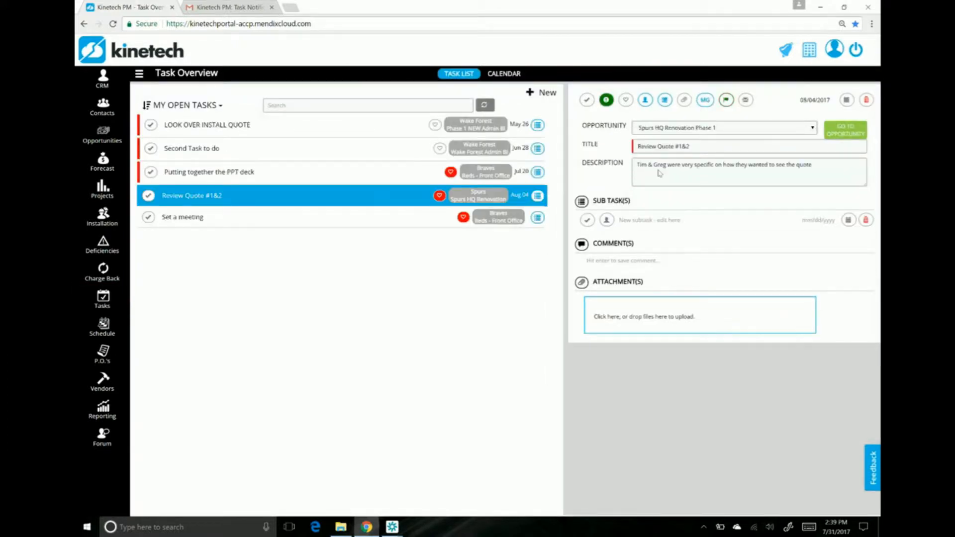
pyautogui.click(699, 128)
pyautogui.click(699, 144)
pyautogui.click(860, 130)
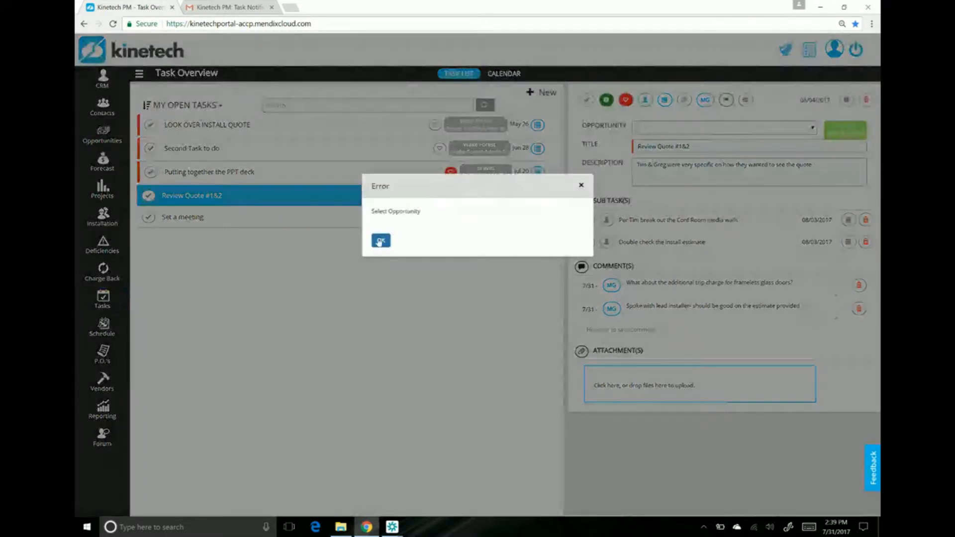
pyautogui.click(380, 242)
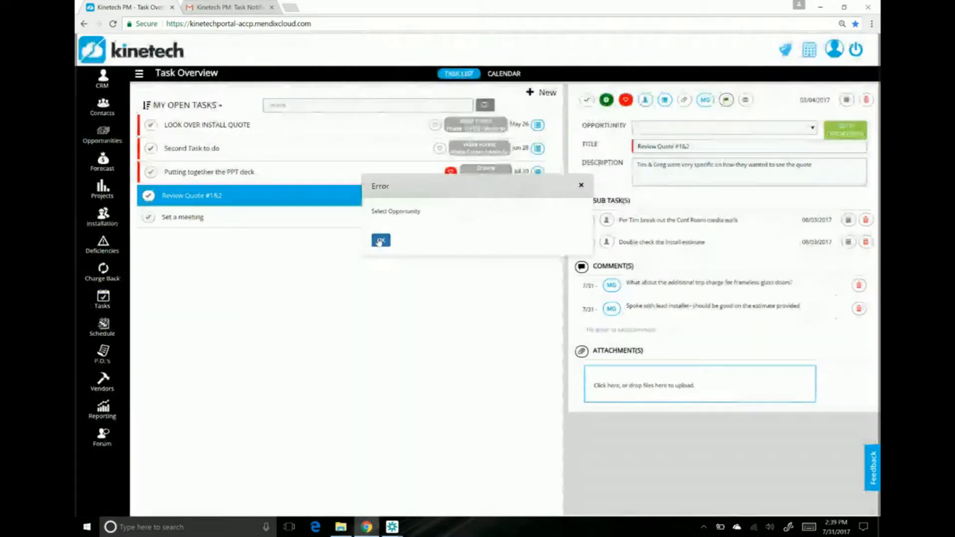
# Step: Set the task's opportunity to Spurs HQ Renovation Phase 1 and show the open tasks in the calendar
pyautogui.click(731, 129)
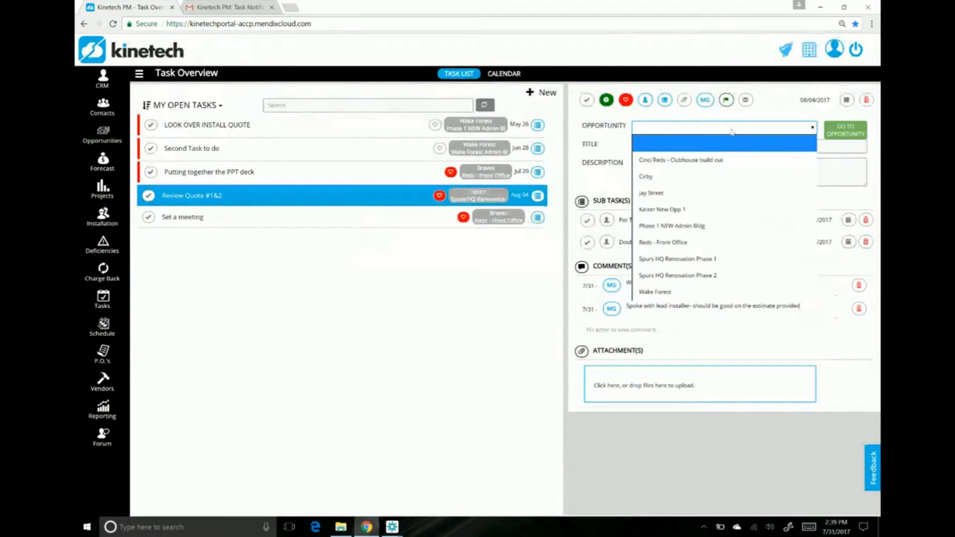
pyautogui.click(727, 259)
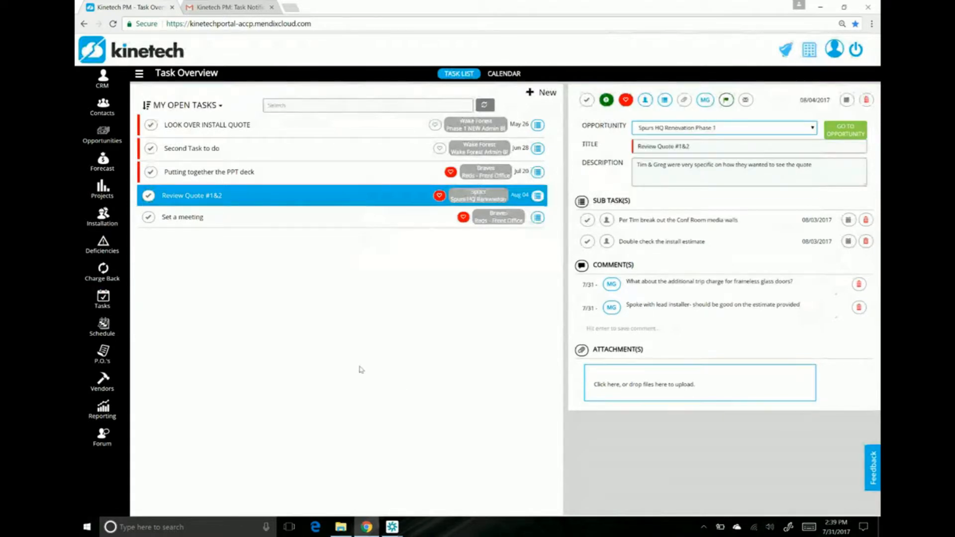
pyautogui.click(515, 75)
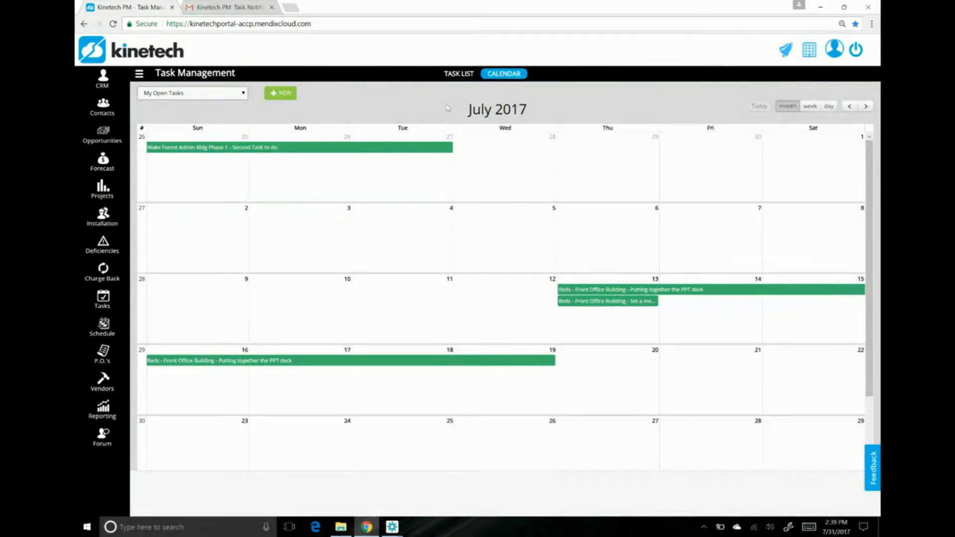
# Step: Return to the task list and save the comment "Add in additonal comment" on the Review Quote #1&2 task
pyautogui.click(470, 74)
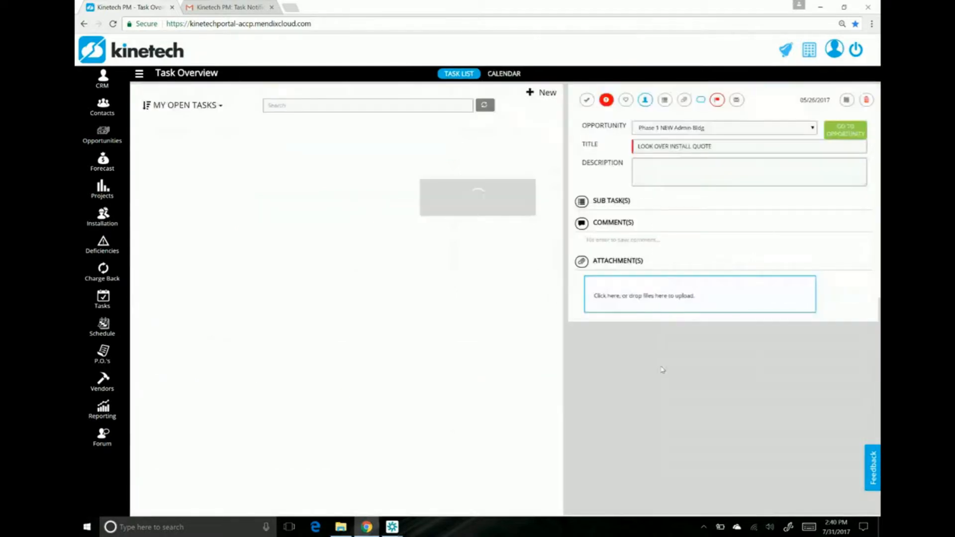
pyautogui.click(406, 193)
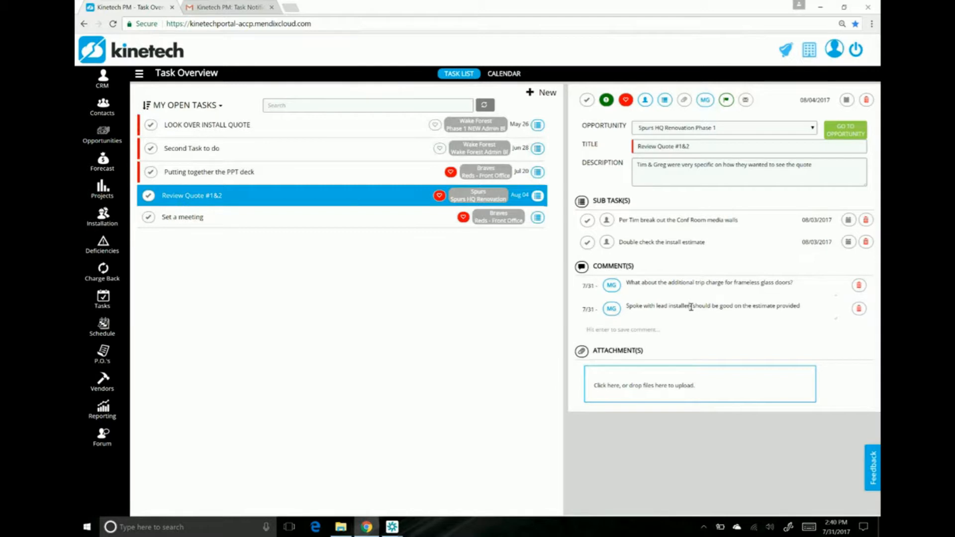
pyautogui.click(631, 332)
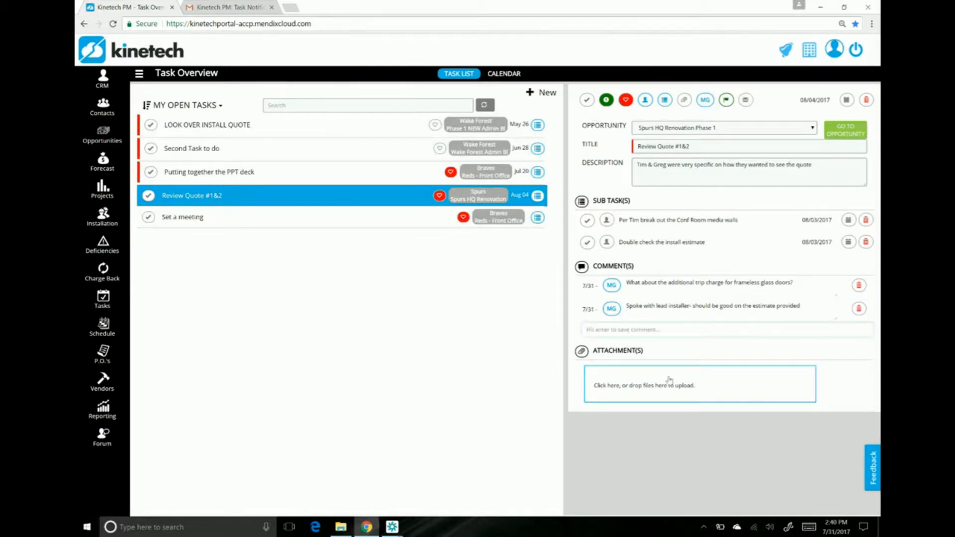
pyautogui.write('Add in additonal comment')
pyautogui.rightClick(618, 328)
pyautogui.click(630, 338)
pyautogui.press('Return')
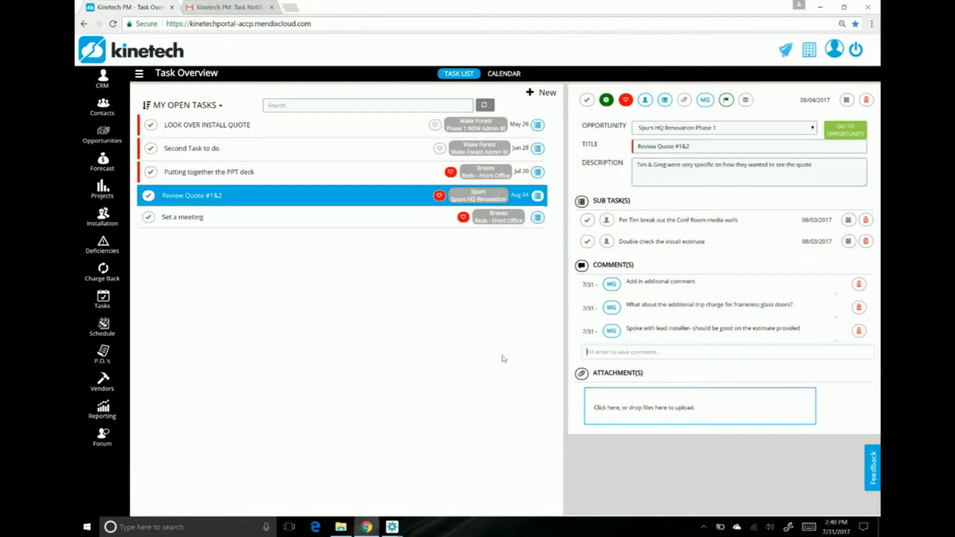
# Step: Append "- editing this one" to the newest comment on the Review Quote #1&2 task
pyautogui.click(681, 282)
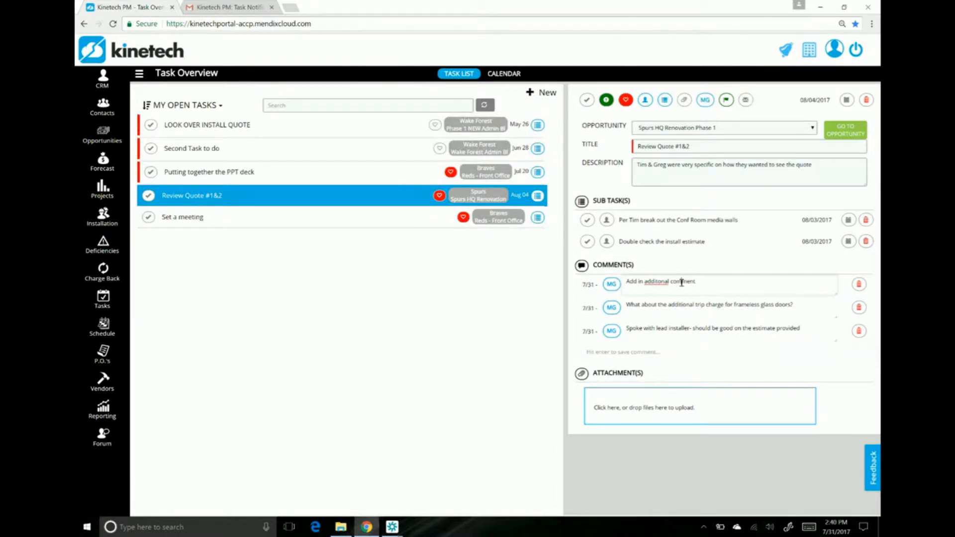
pyautogui.write('- editing this one')
pyautogui.click(688, 353)
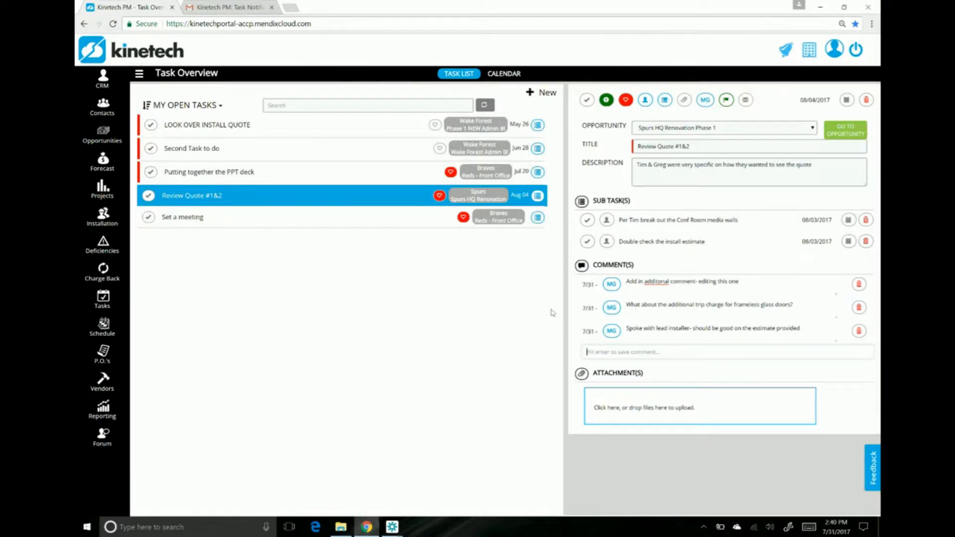
pyautogui.click(748, 280)
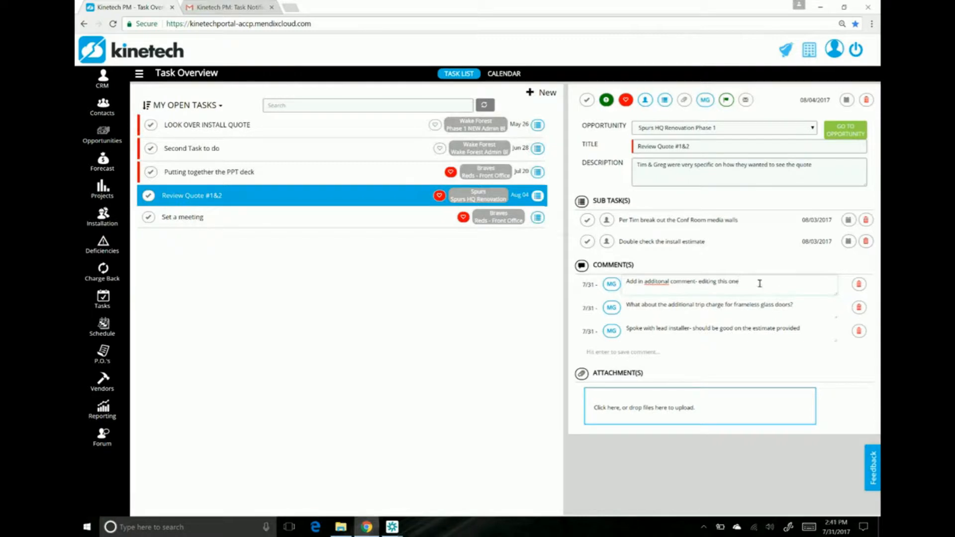
pyautogui.press('Return')
pyautogui.click(754, 323)
# Step: Examine the Quick Opportunity form in the CRM, including its additional fields, and close it without saving
pyautogui.click(104, 91)
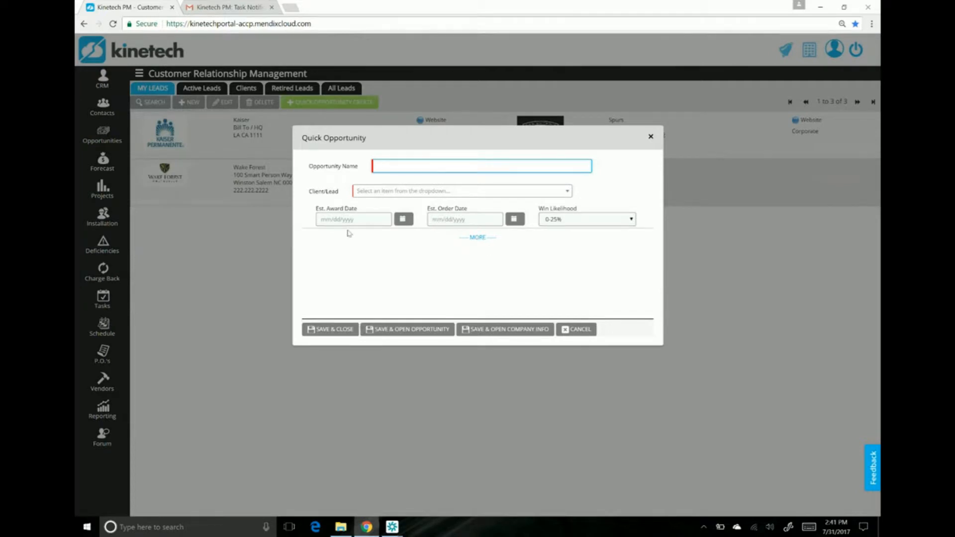
pyautogui.click(456, 240)
pyautogui.click(652, 138)
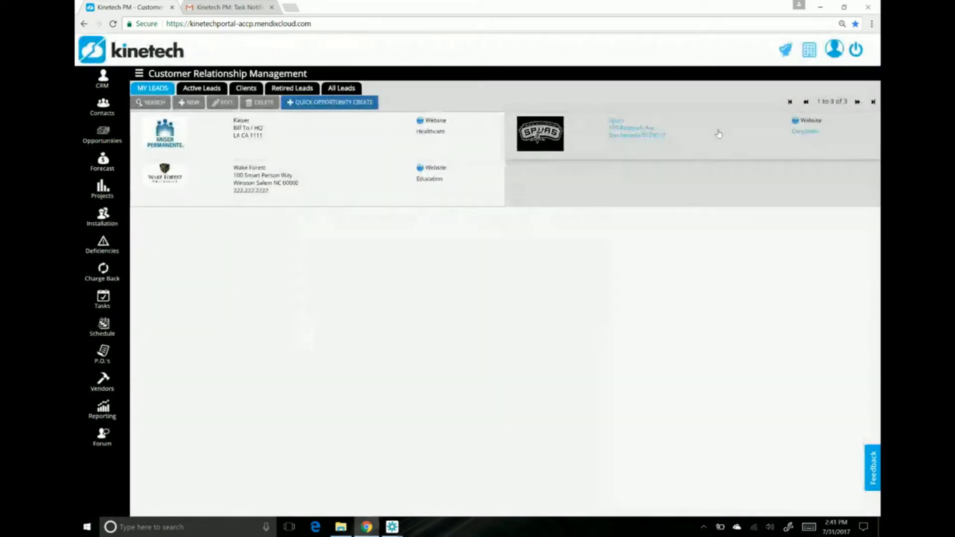
# Step: Open the Spurs lead in the CRM and its Spurs HQ Renovation Phase 1 opportunity
pyautogui.click(719, 133)
pyautogui.doubleClick(718, 133)
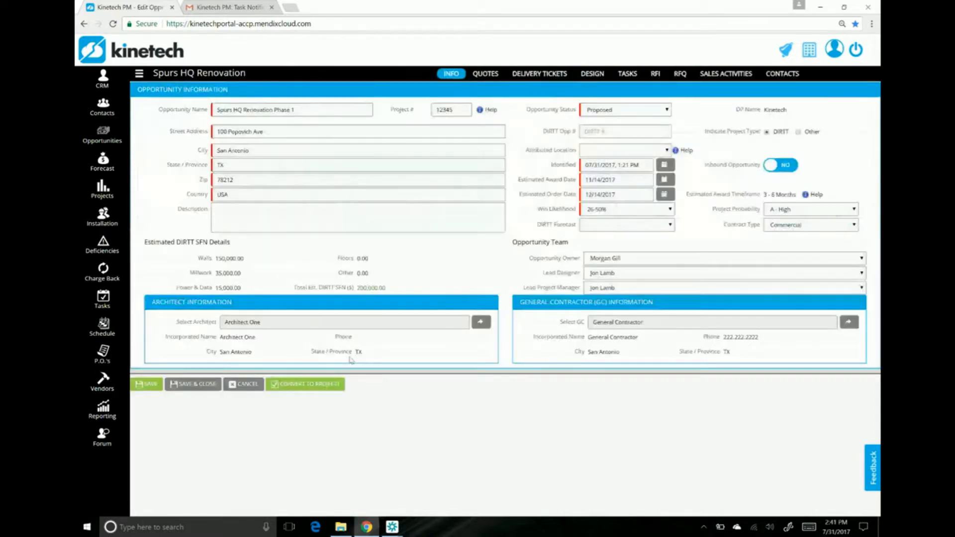
# Step: Try to change the project number of the Spurs HQ Renovation Phase 1 opportunity to 12346
pyautogui.click(462, 113)
pyautogui.press('BackSpace')
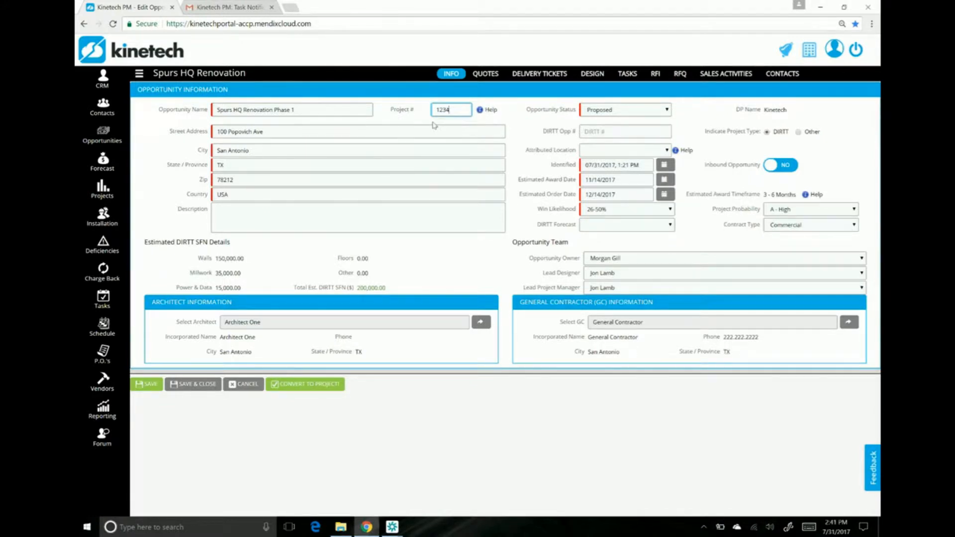
pyautogui.write('6')
pyautogui.press('Tab')
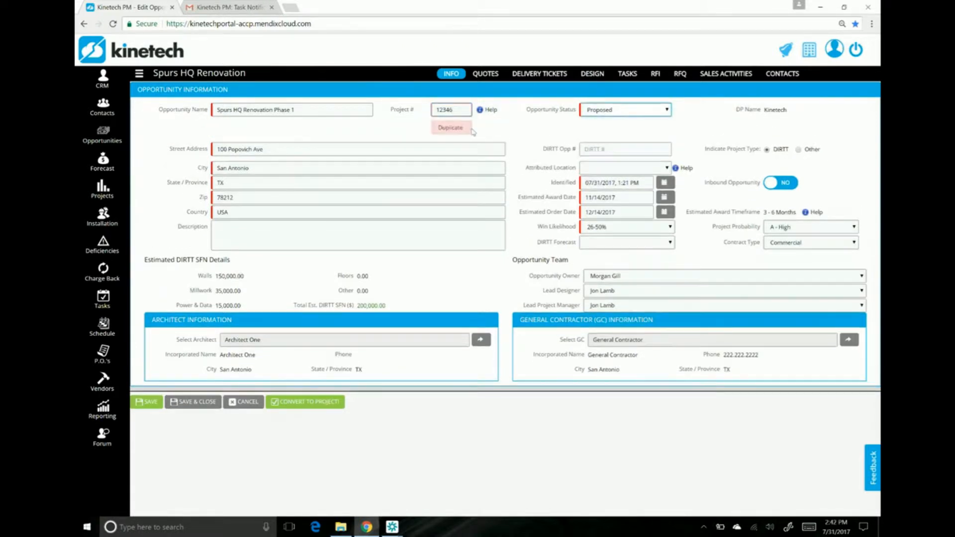
# Step: Set the project number of the Spurs HQ Renovation Phase 1 opportunity to 12345
pyautogui.click(460, 107)
pyautogui.press('BackSpace')
pyautogui.write('5')
pyautogui.press('Tab')
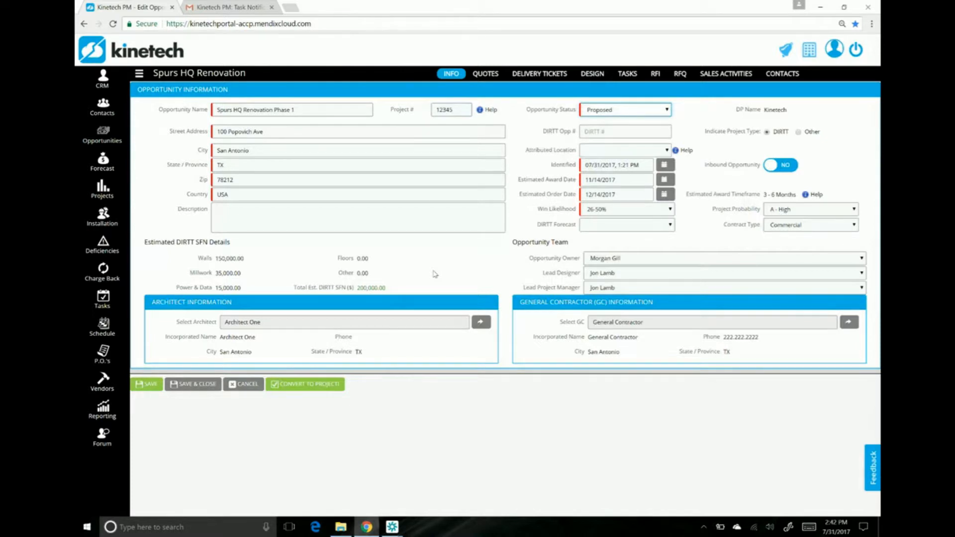
# Step: Examine the Spurs HQ Reno- Frames delivery ticket of the opportunity, including its full scope, and close it unchanged
pyautogui.click(551, 75)
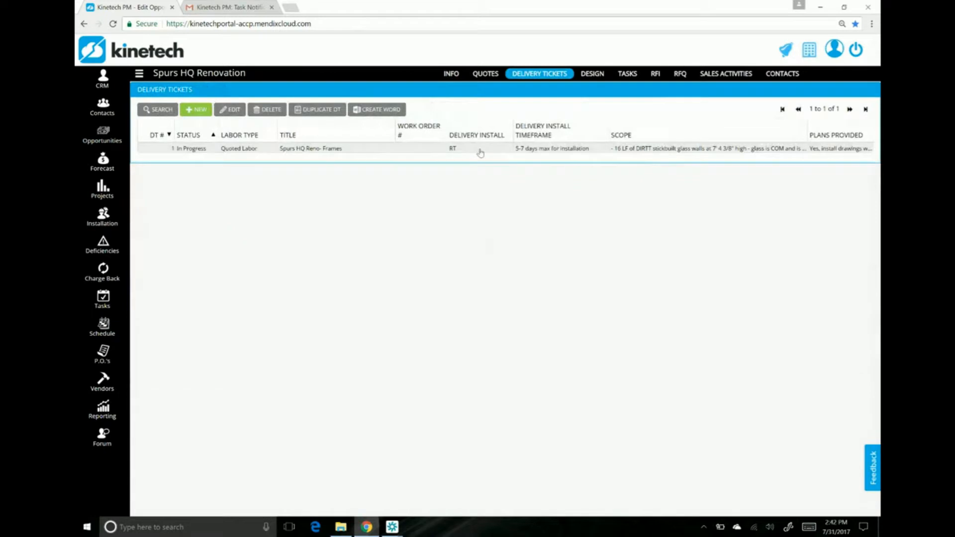
pyautogui.click(481, 151)
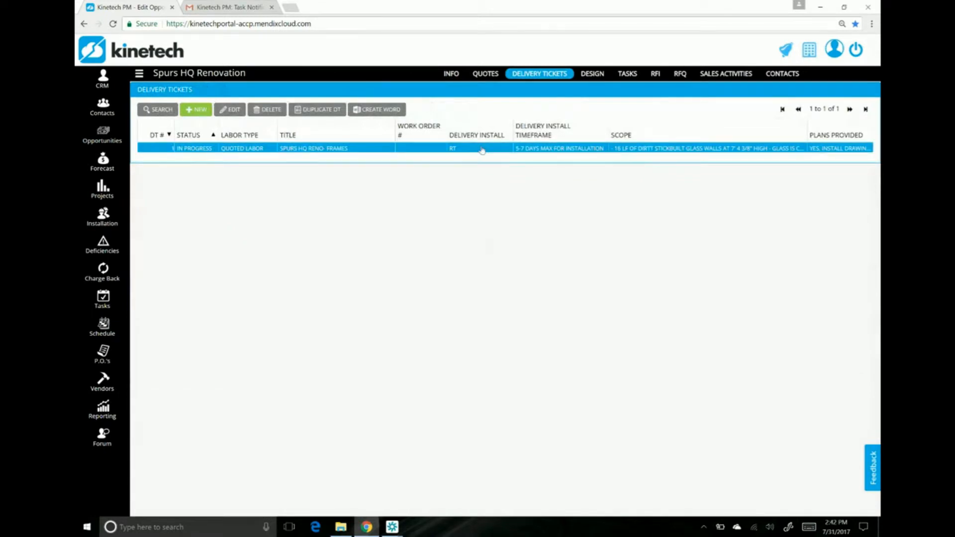
pyautogui.doubleClick(481, 150)
pyautogui.scroll(-2, 482, 331)
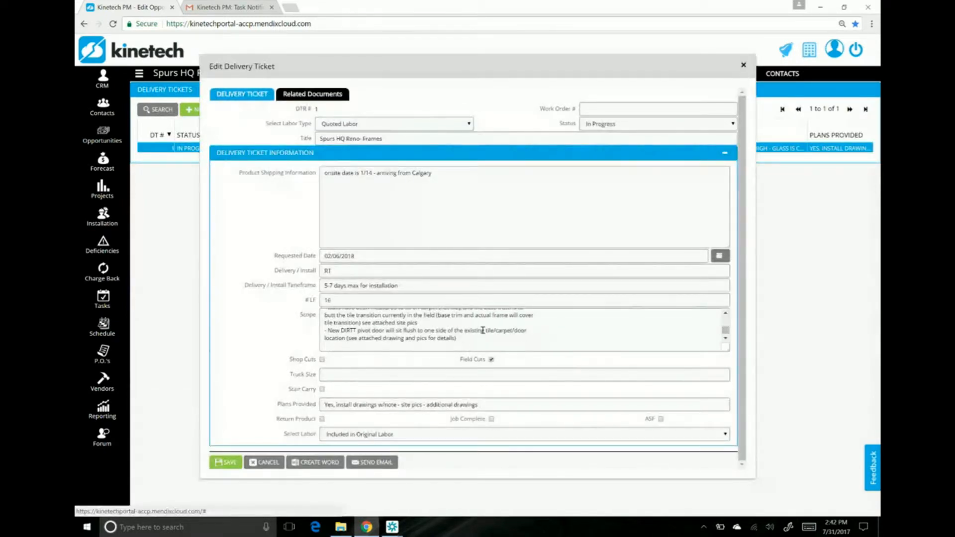
pyautogui.scroll(3, 483, 330)
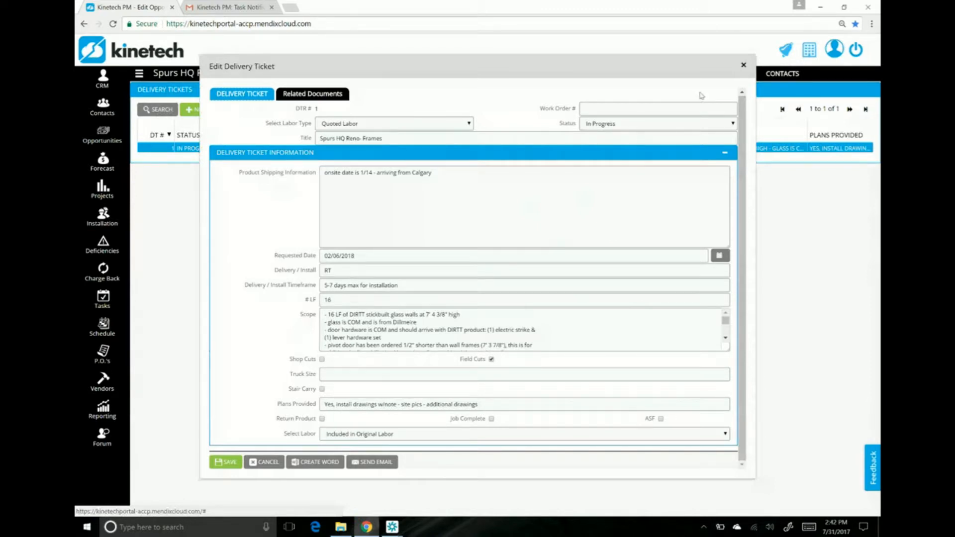
pyautogui.click(743, 65)
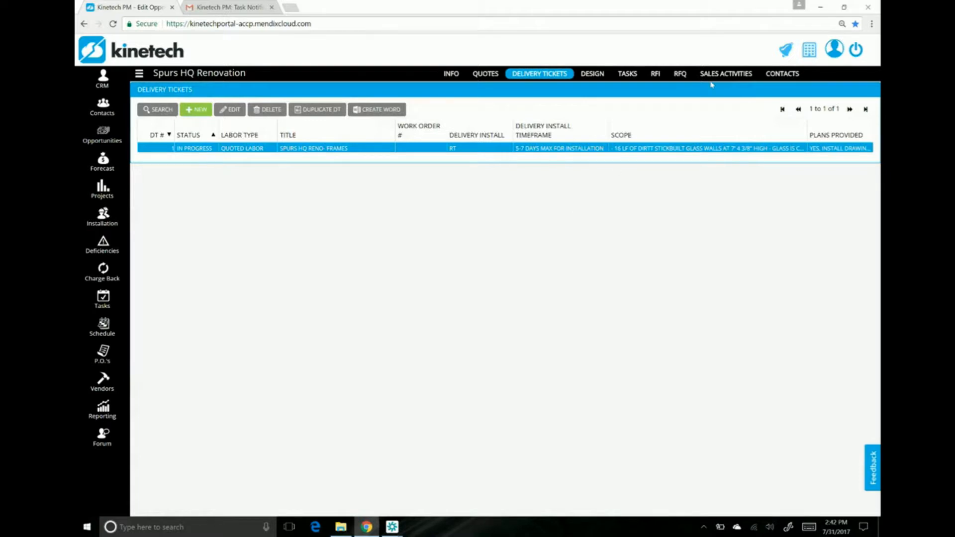
# Step: Create the opportunity's RFI log for open RFIs only, sorted by RFI # ascending, view the PDF and return to the RFIs
pyautogui.click(657, 79)
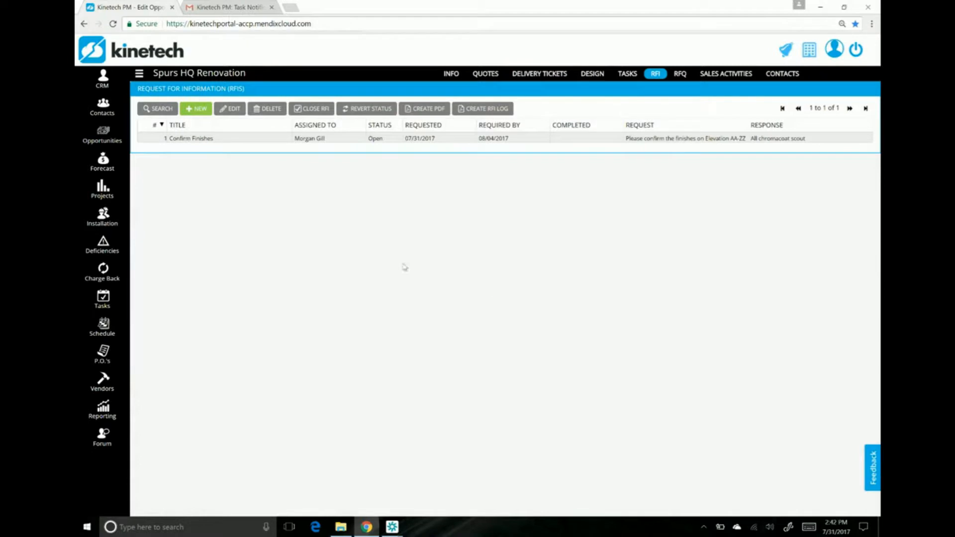
pyautogui.click(492, 112)
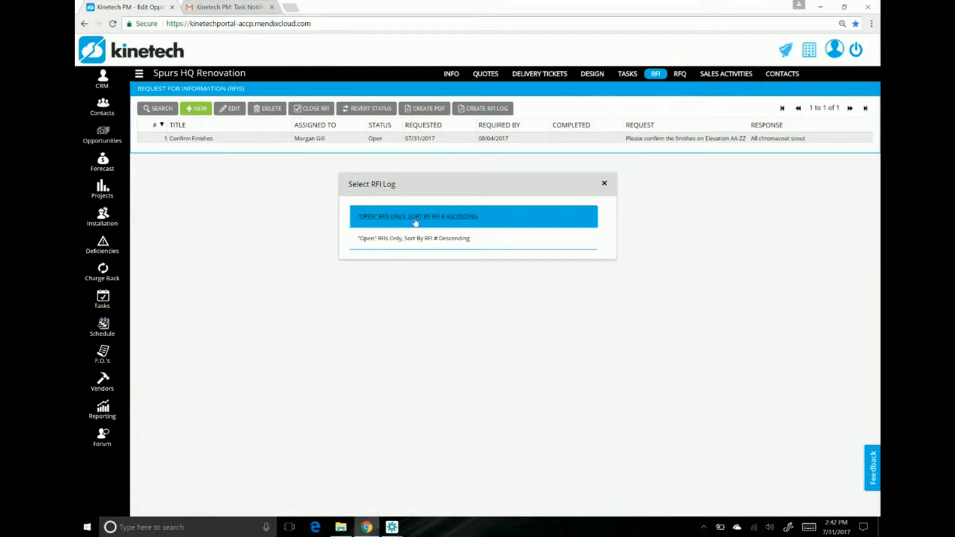
pyautogui.click(416, 221)
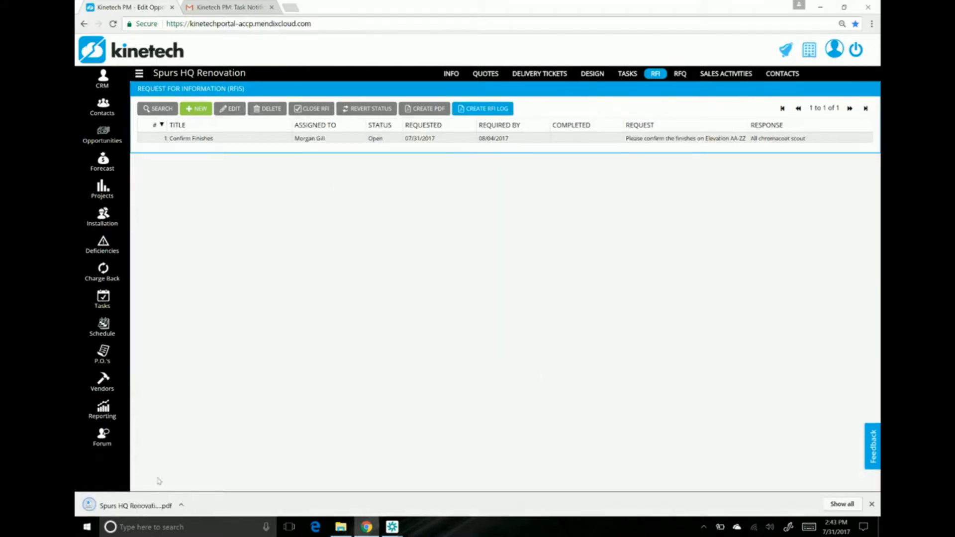
pyautogui.click(145, 507)
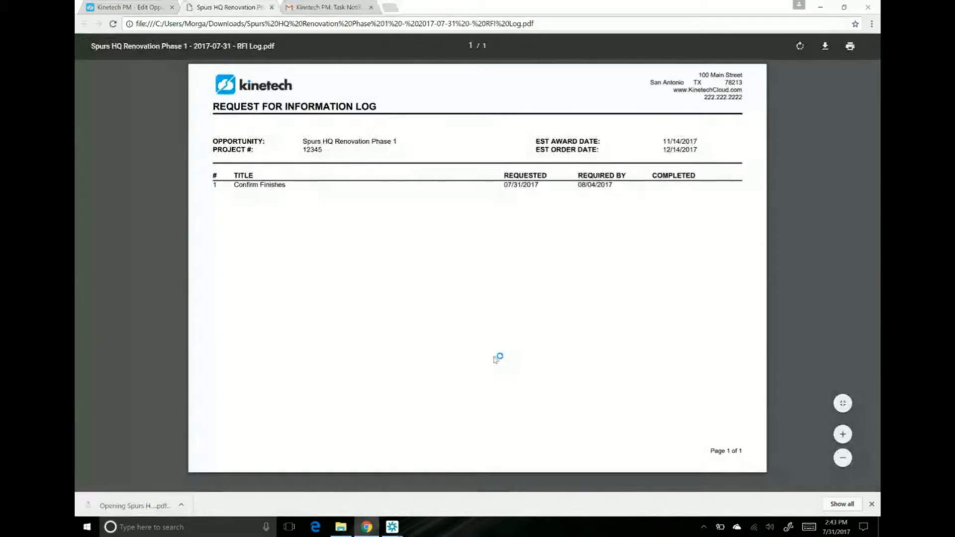
pyautogui.click(154, 14)
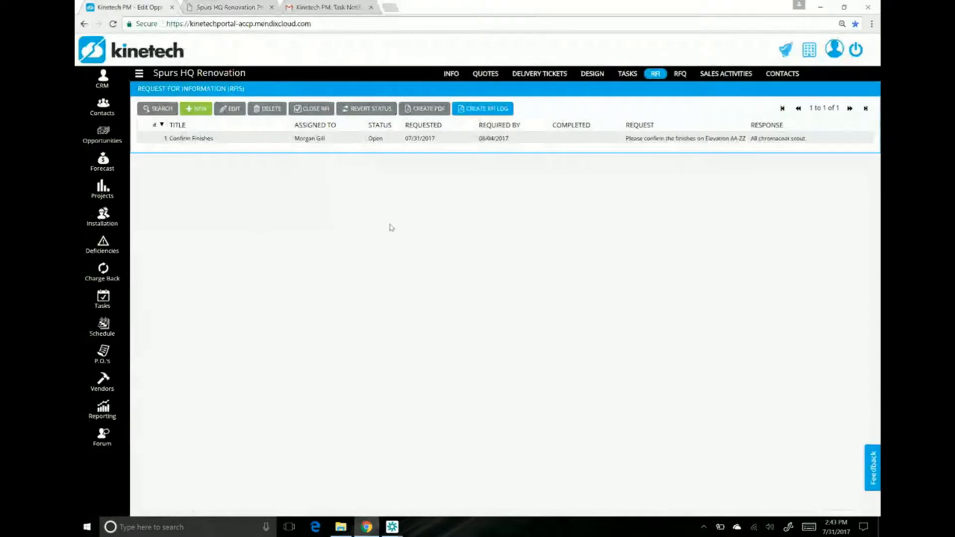
# Step: View the opportunity's related sales activities and show their search filters, including the Identified By filter
pyautogui.click(726, 74)
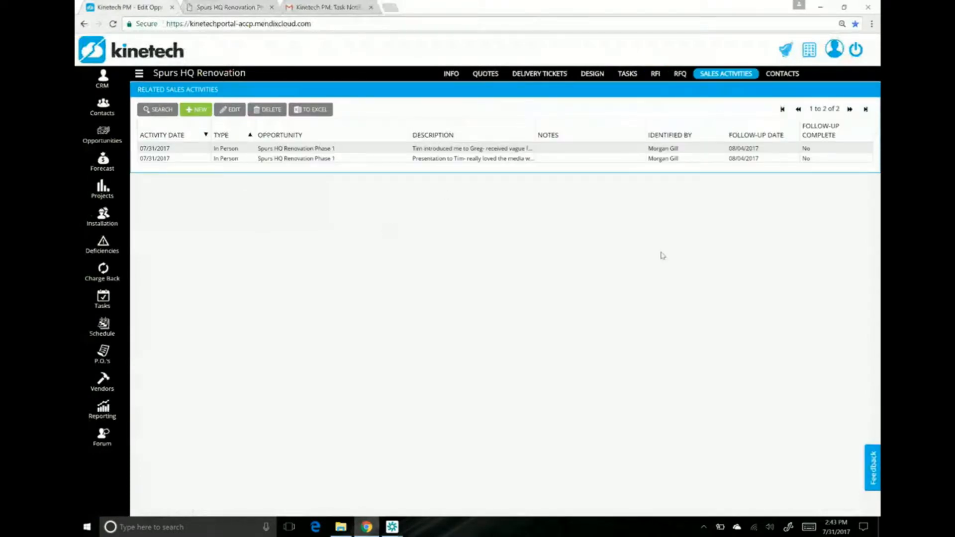
pyautogui.click(163, 113)
pyautogui.click(669, 189)
pyautogui.click(702, 119)
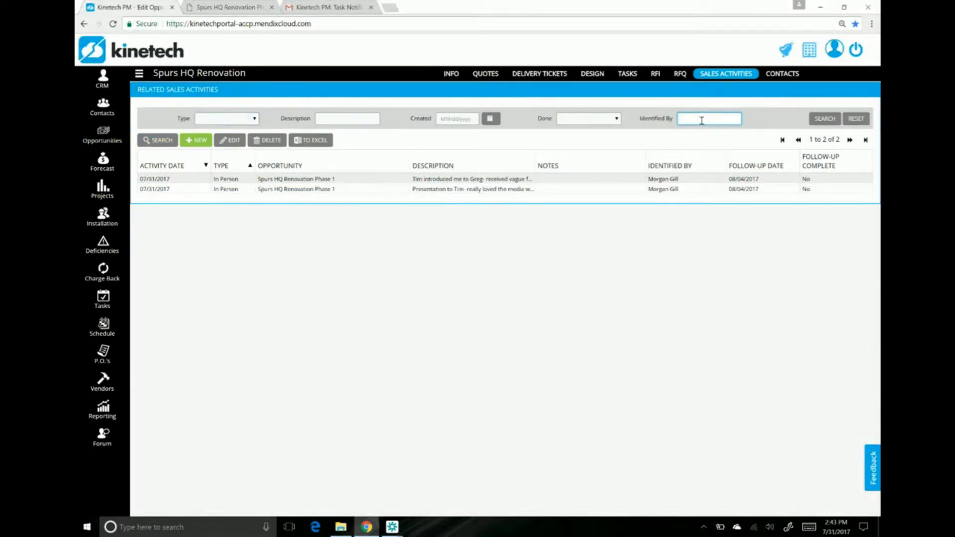
# Step: Open Quote #: 1 of the Spurs HQ Renovation Phase 1 opportunity, review its details, and generate its summary quote with alternates
pyautogui.click(442, 75)
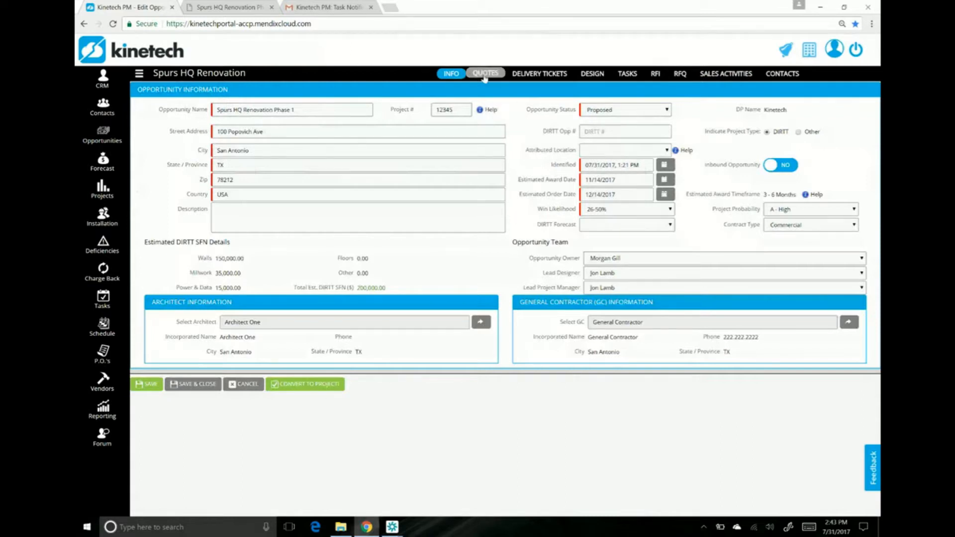
pyautogui.click(484, 75)
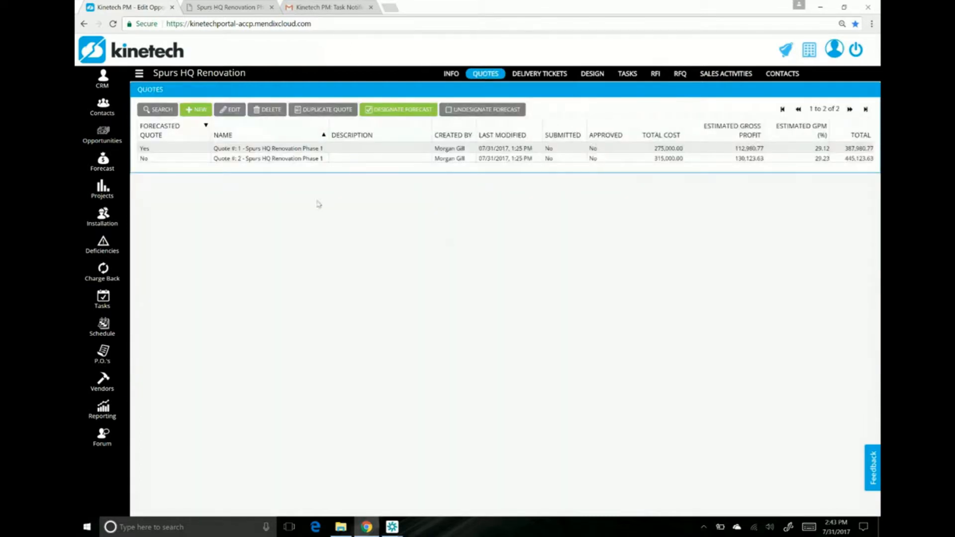
pyautogui.click(356, 149)
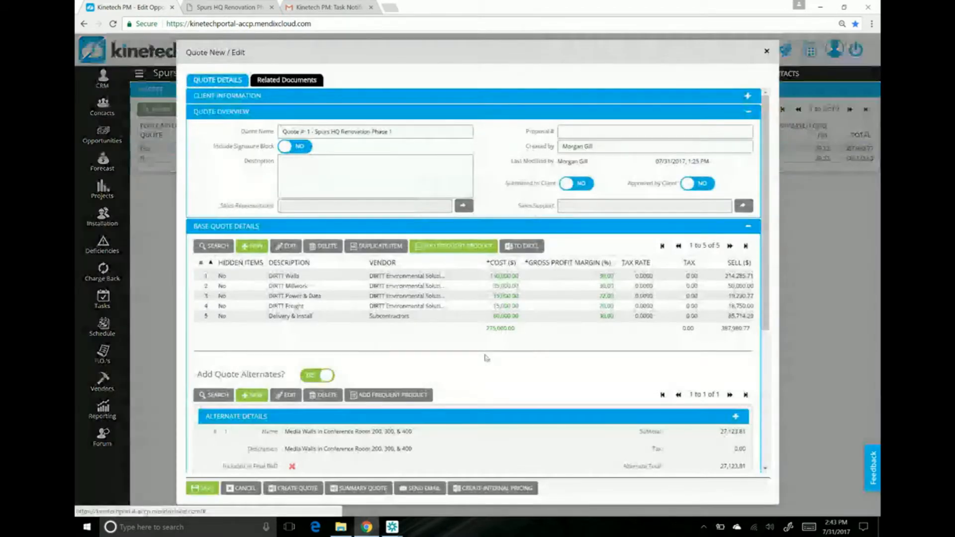
pyautogui.scroll(-3, 485, 387)
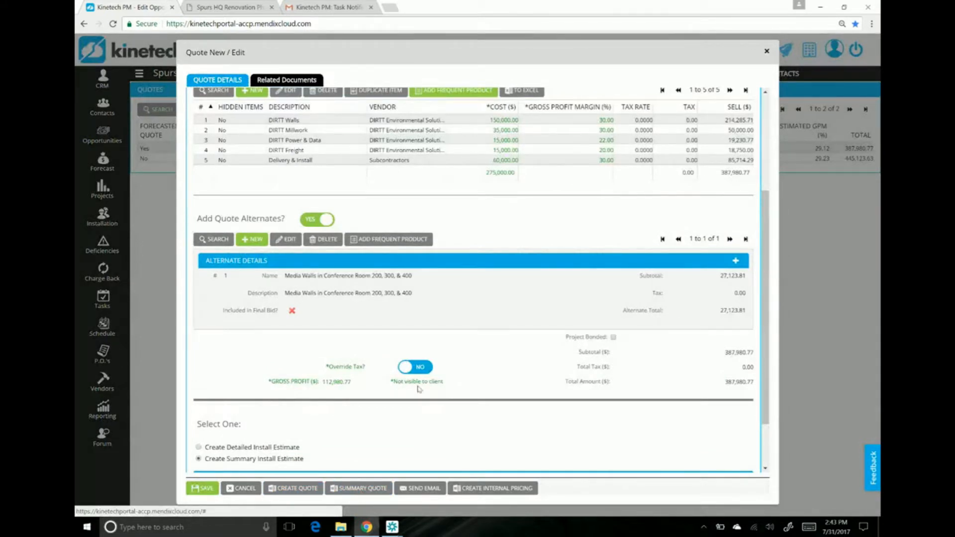
pyautogui.scroll(1, 585, 164)
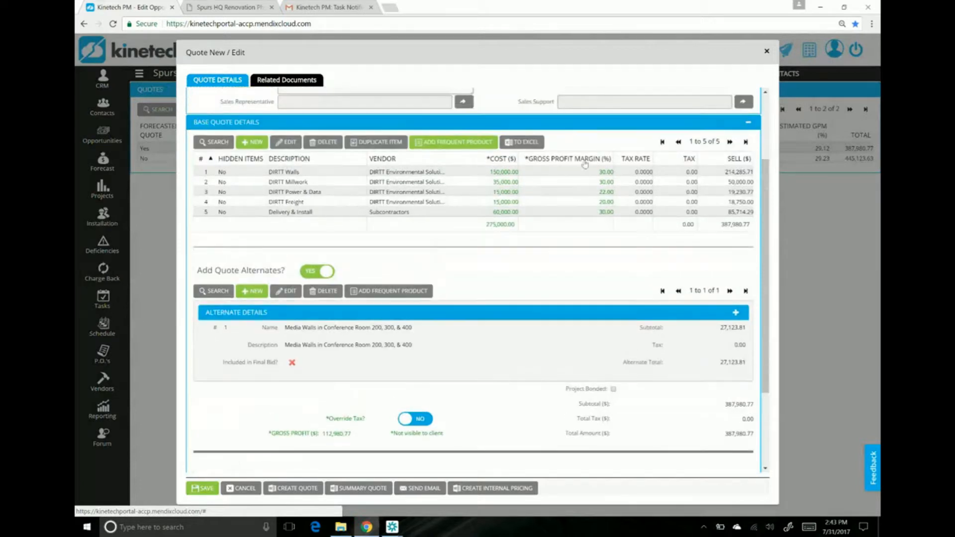
pyautogui.scroll(-1, 595, 244)
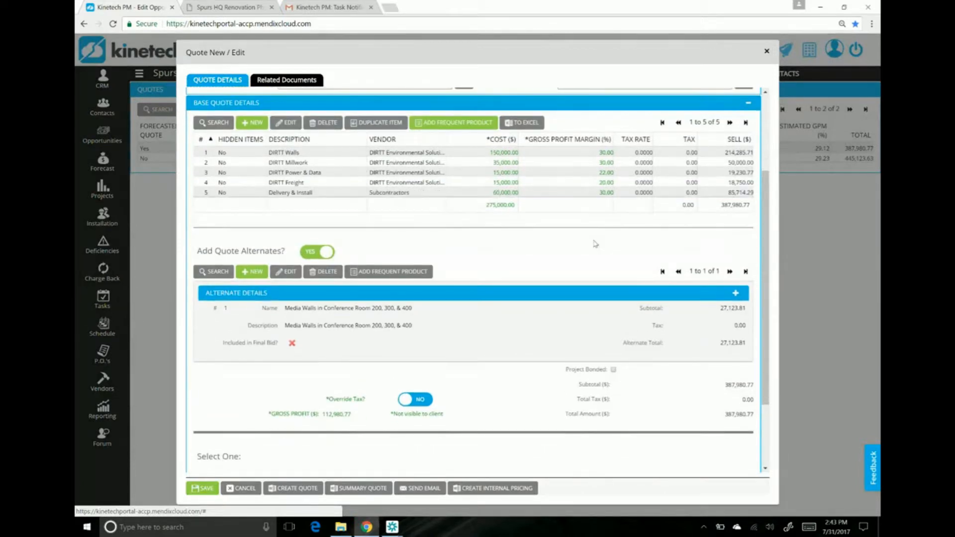
pyautogui.scroll(-1, 596, 244)
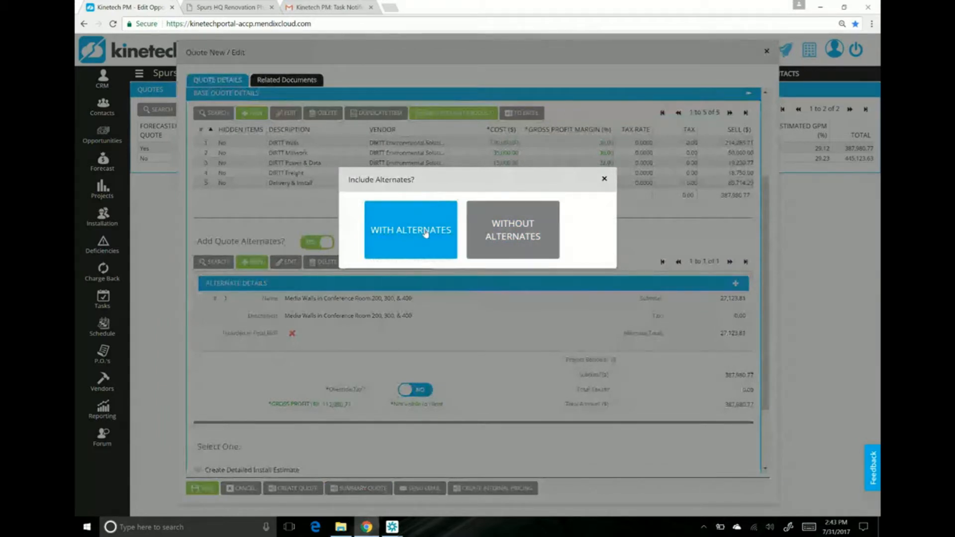
pyautogui.click(426, 232)
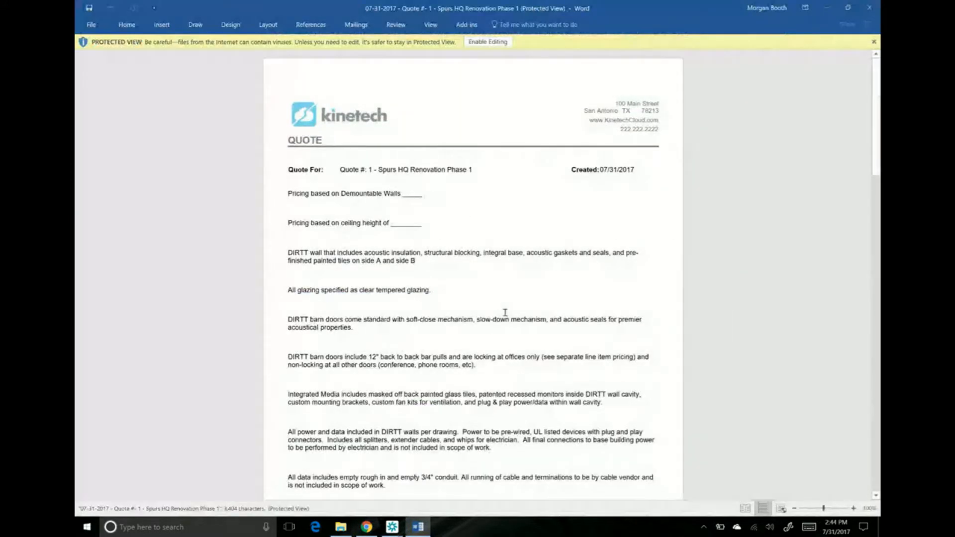
# Step: Examine the pricing totals, alternate details and terms and conditions in the generated quote document in Word, and close it
pyautogui.scroll(-5, 504, 313)
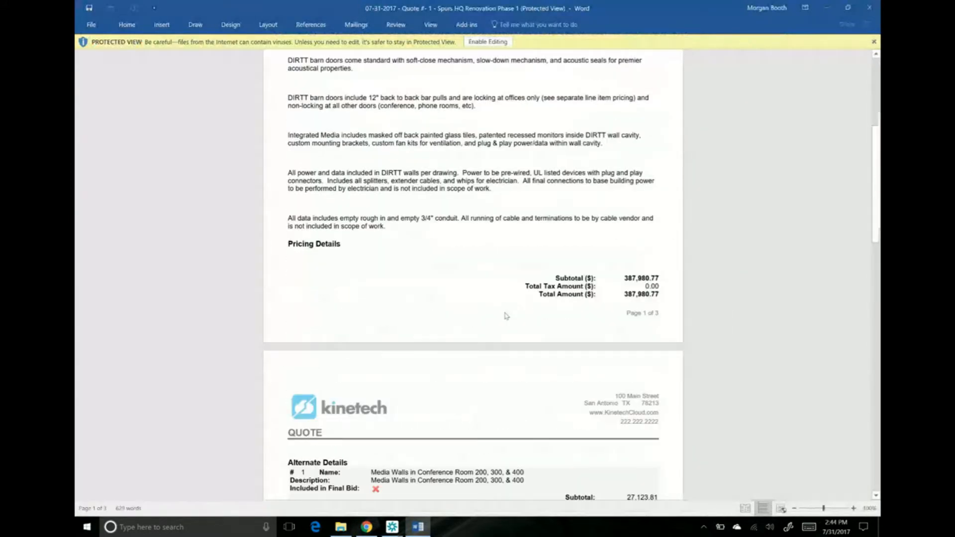
pyautogui.scroll(-1, 505, 316)
pyautogui.scroll(-3, 506, 316)
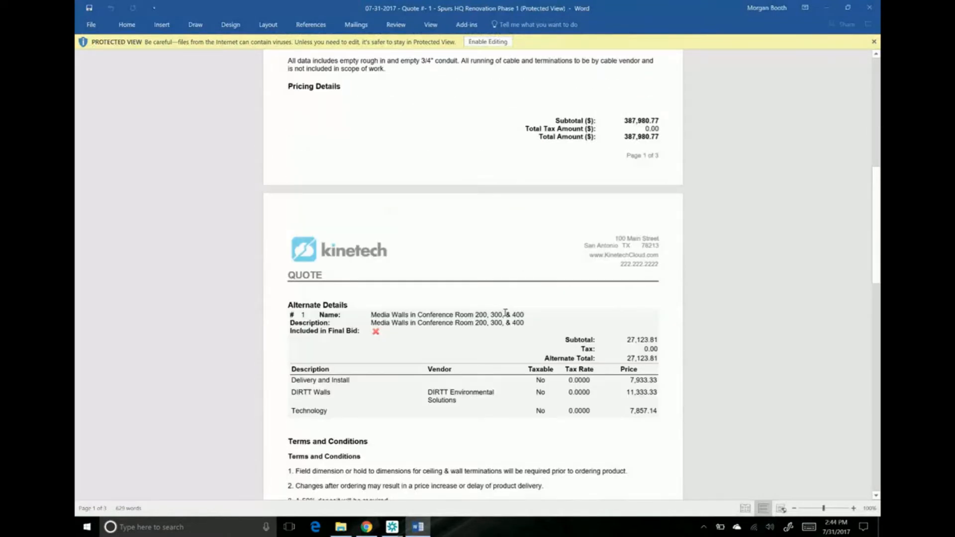
pyautogui.scroll(-3, 505, 312)
pyautogui.scroll(4, 505, 312)
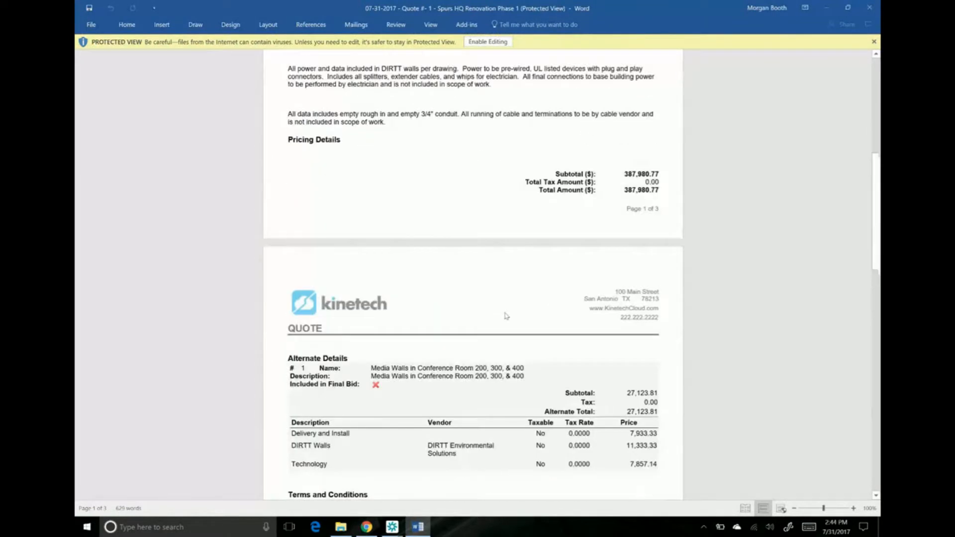
pyautogui.scroll(-1, 642, 155)
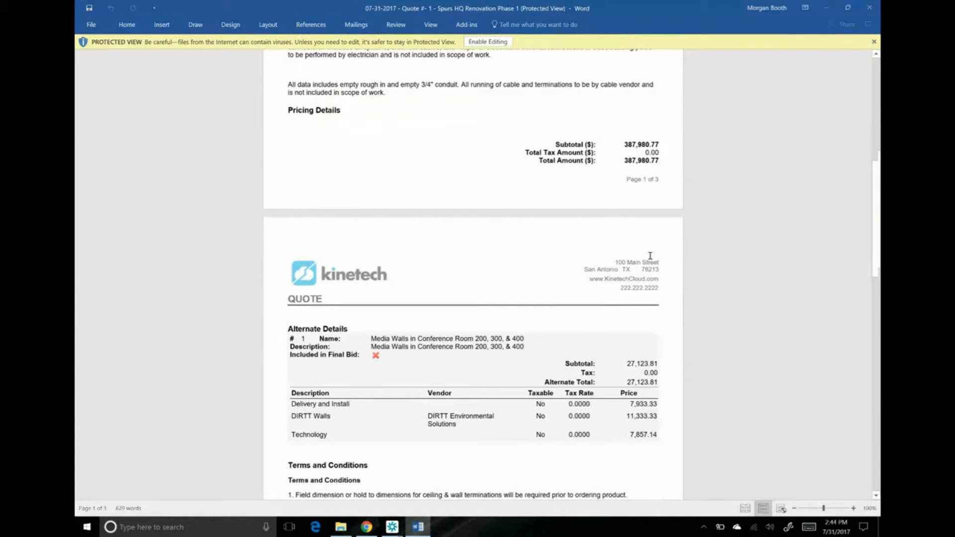
pyautogui.scroll(-2, 647, 259)
pyautogui.scroll(-2, 569, 384)
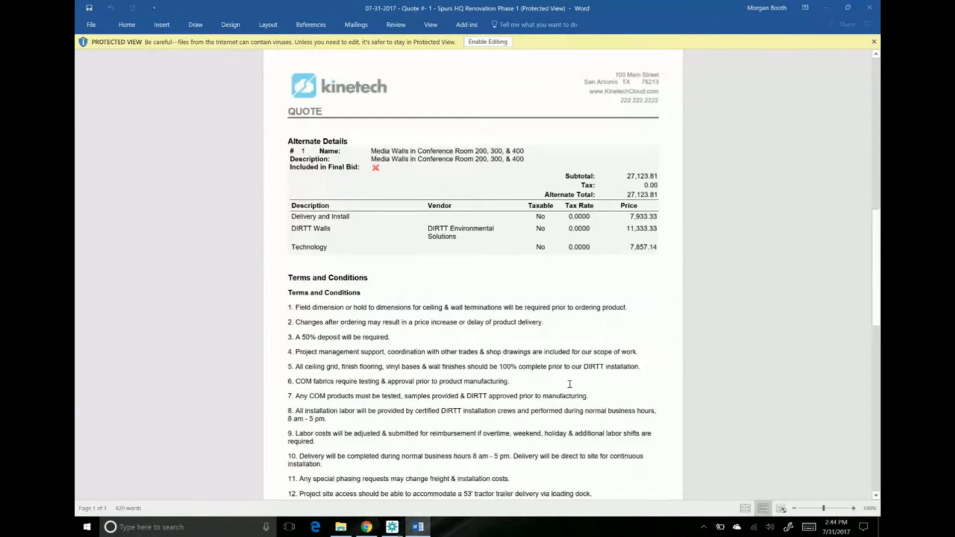
pyautogui.click(874, 7)
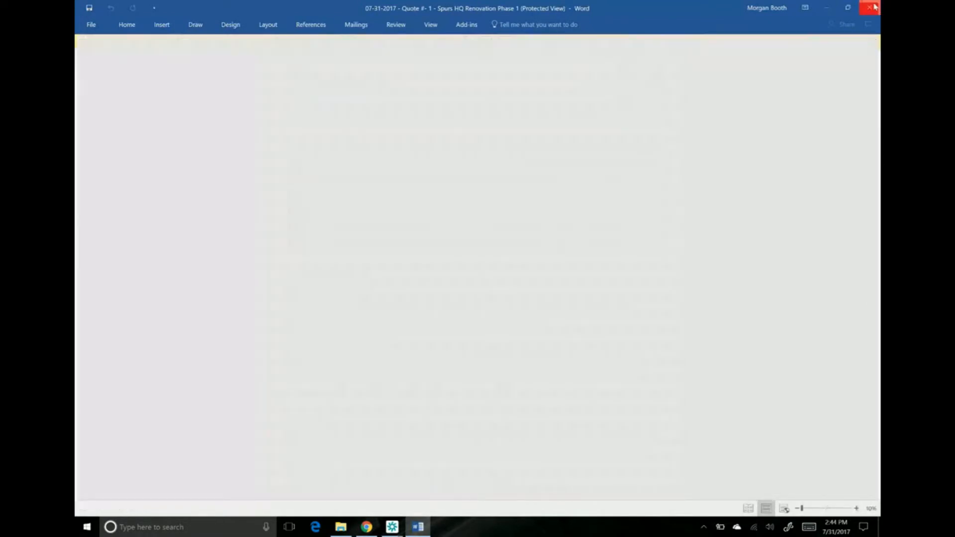
# Step: Add a new line item to the base quote details with the description "Cost with out Sell"
pyautogui.scroll(3, 577, 267)
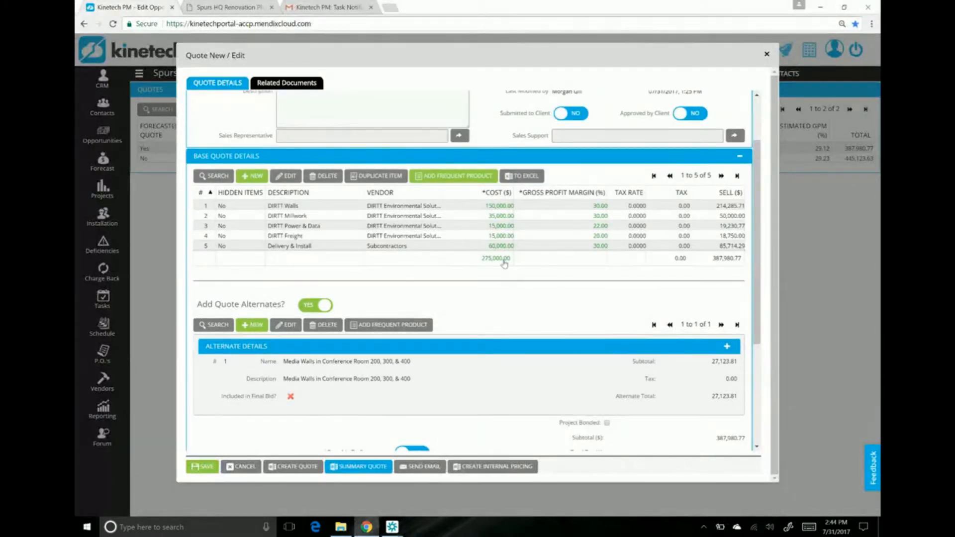
pyautogui.scroll(-1, 504, 264)
pyautogui.scroll(-1, 504, 264)
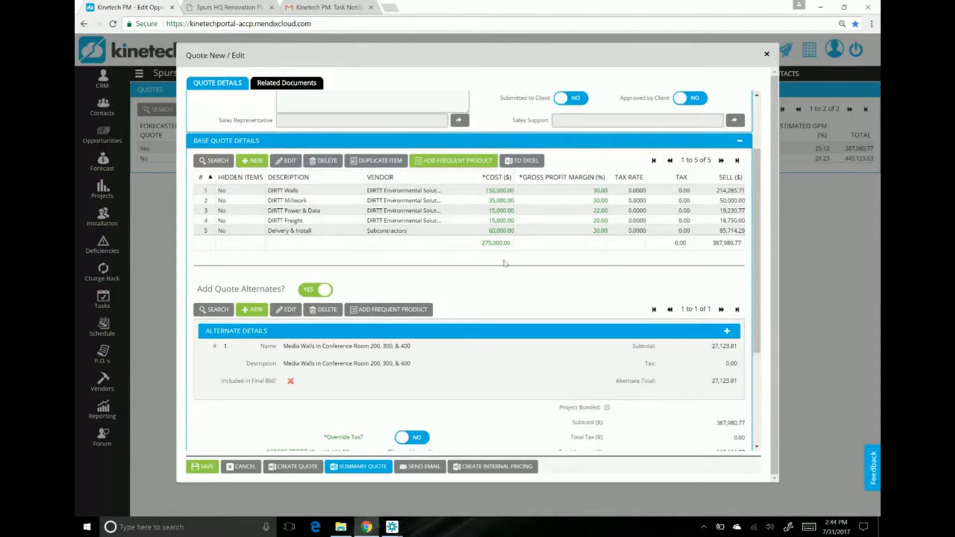
pyautogui.click(251, 160)
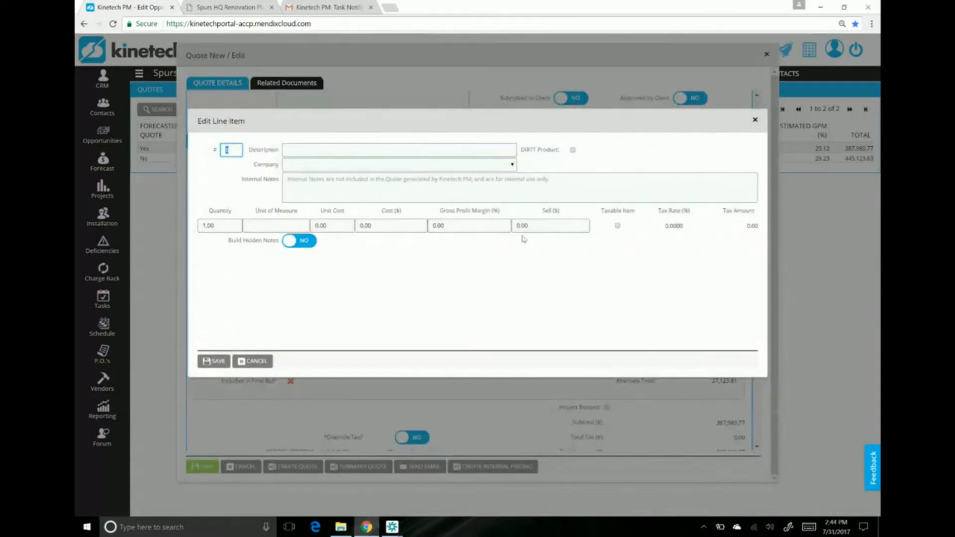
pyautogui.click(358, 155)
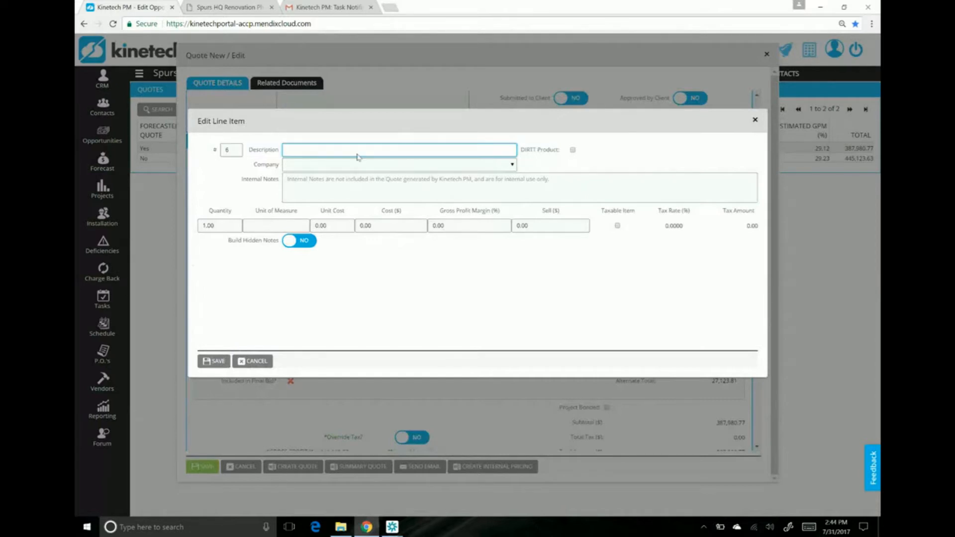
pyautogui.write('Cost with out Sell')
# Step: Set the line item's cost to 10,000 and its gross profit margin to 100%, and save the line item and the quote
pyautogui.click(383, 227)
pyautogui.write('10000')
pyautogui.press('Tab')
pyautogui.press('BackSpace')
pyautogui.press('BackSpace')
pyautogui.press('BackSpace')
pyautogui.press('BackSpace')
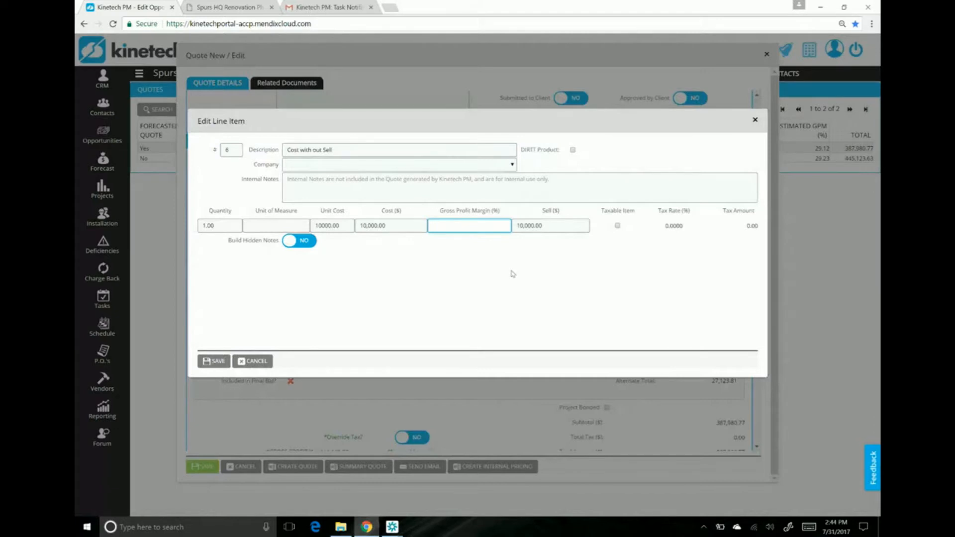
pyautogui.write('100')
pyautogui.press('Tab')
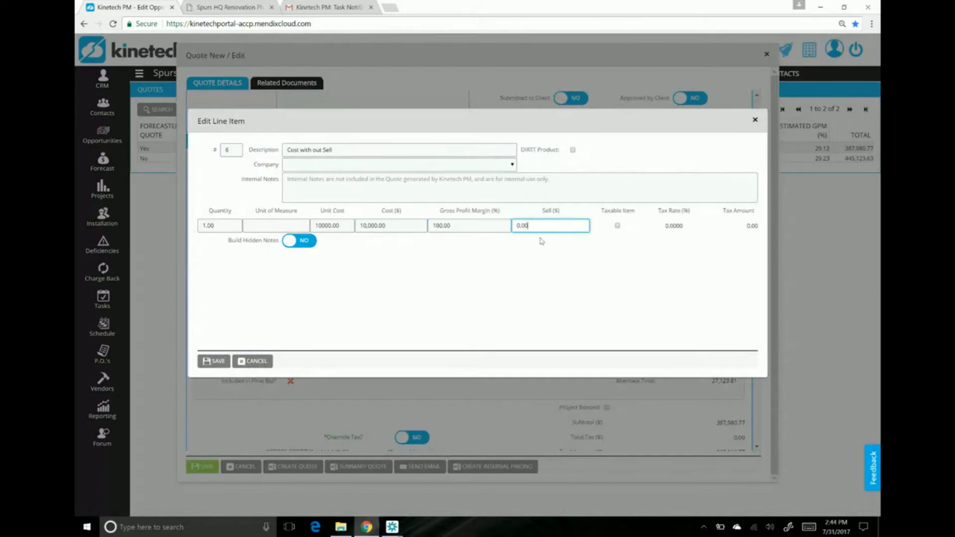
pyautogui.click(516, 278)
pyautogui.click(221, 361)
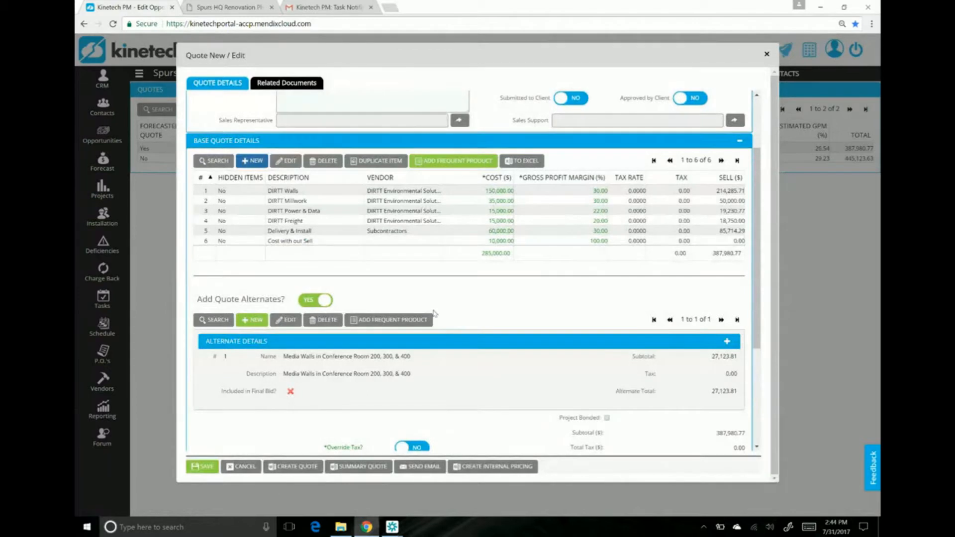
pyautogui.click(502, 240)
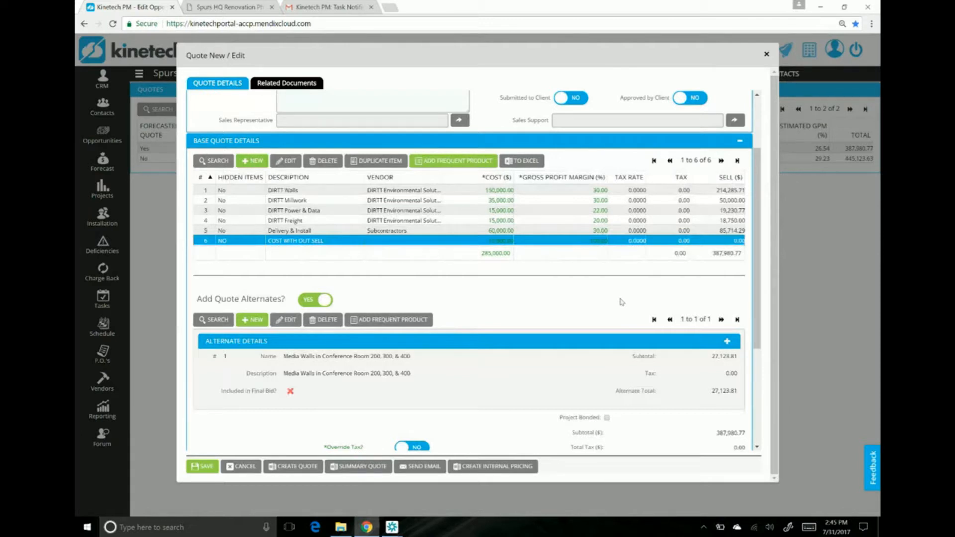
pyautogui.click(196, 469)
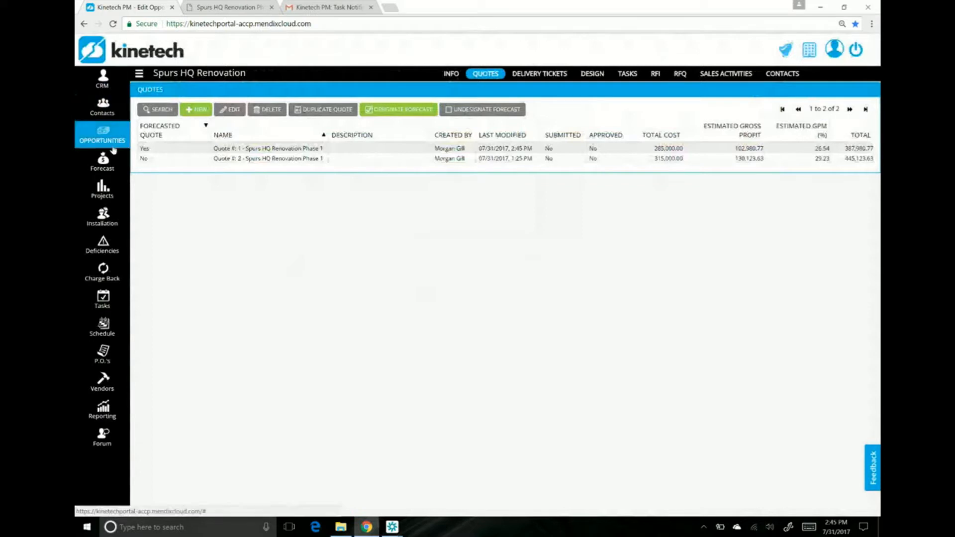
# Step: Check the opportunities forecast overview, and locate the One Day Example milestone in the Gantt chart of the Spurs- Tim's Office project schedule
pyautogui.click(109, 165)
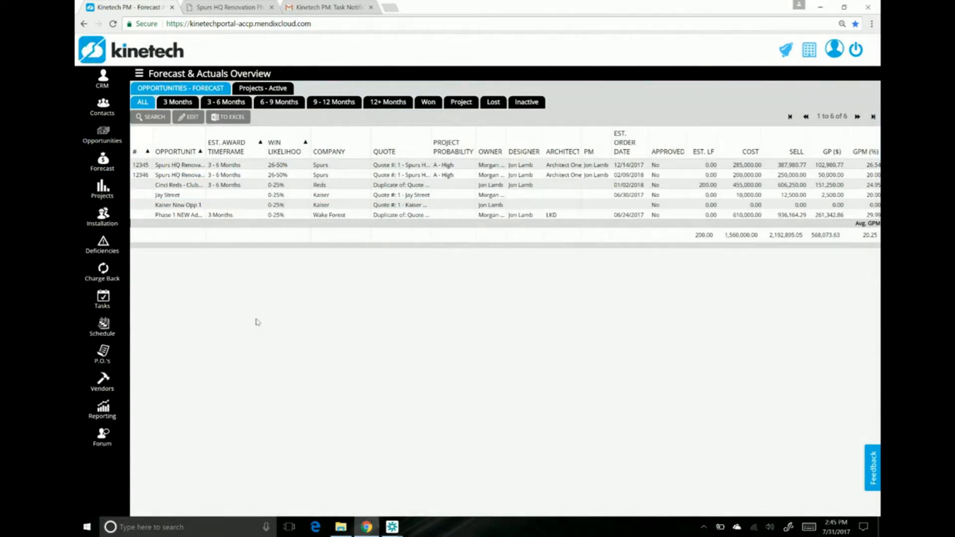
pyautogui.click(110, 194)
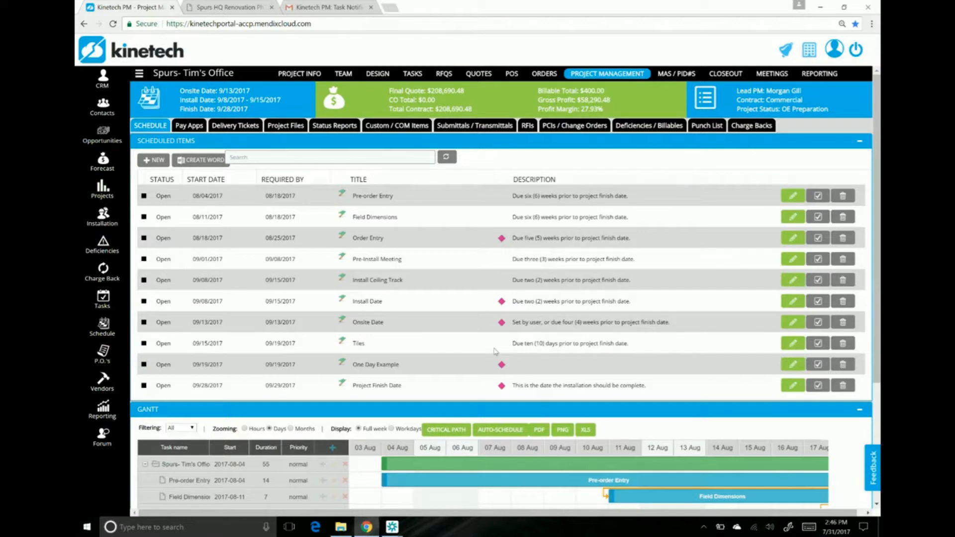
pyautogui.scroll(-3, 495, 352)
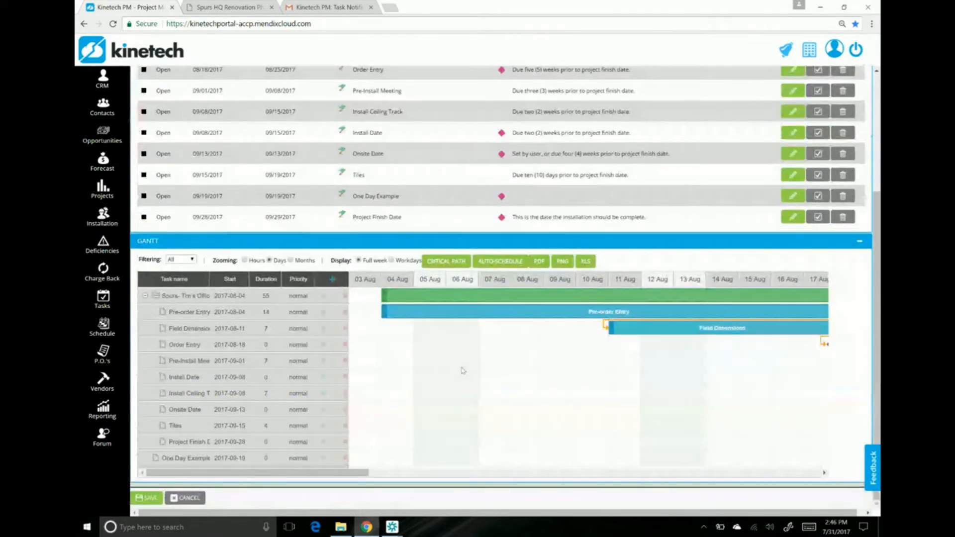
pyautogui.click(415, 458)
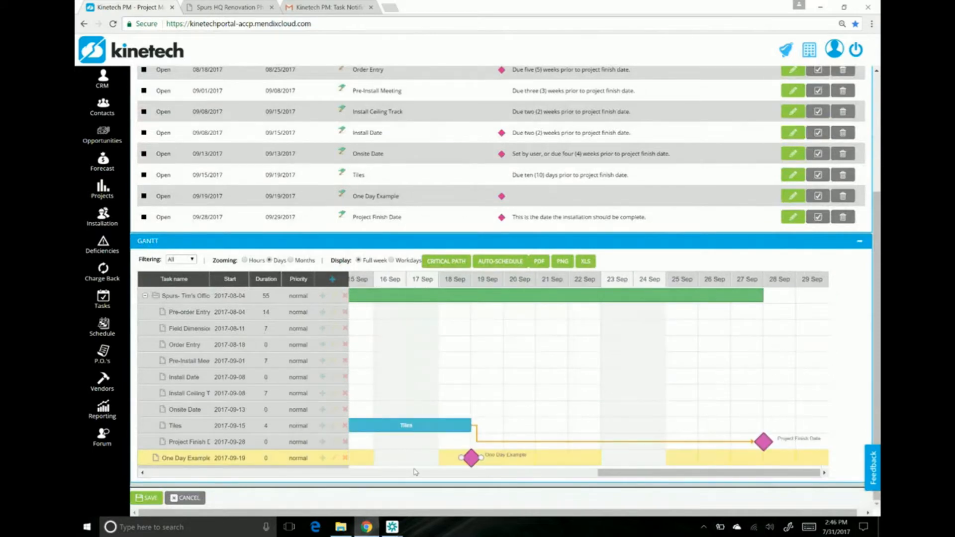
# Step: Open the One Day Example schedule item from the Gantt chart, check its milestone setting and dates, and save it
pyautogui.doubleClick(204, 458)
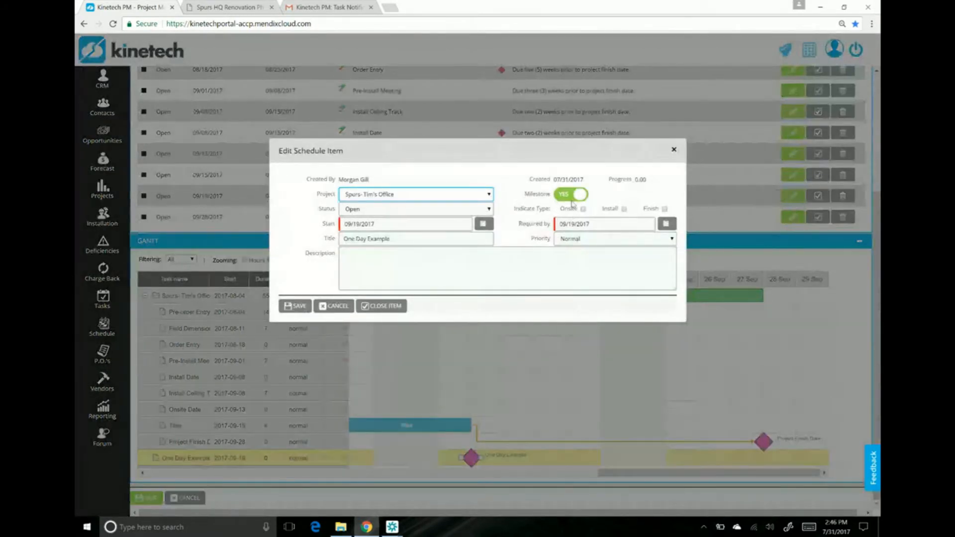
pyautogui.click(296, 306)
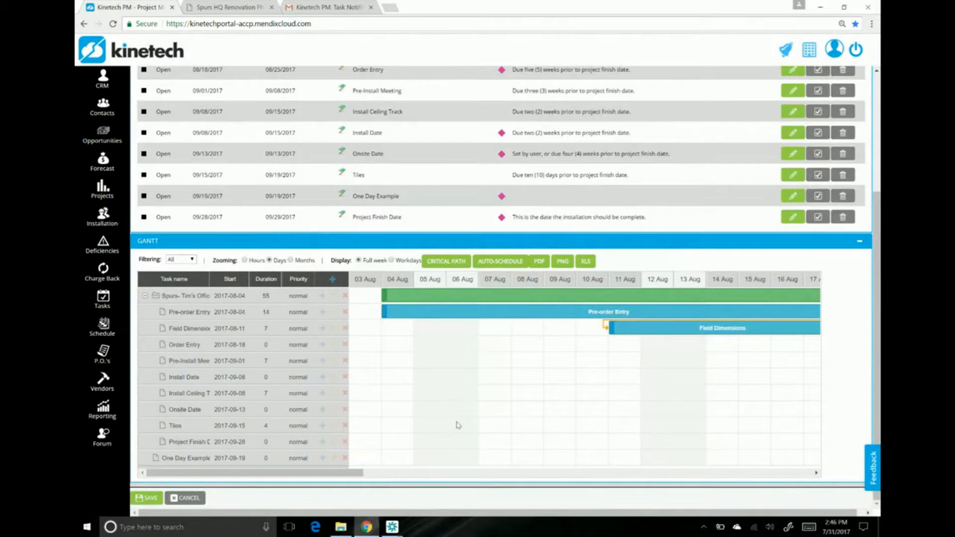
# Step: Open the POSTS deficiency in the Spurs- Tim's Office project's deficiencies and billables, and validate it
pyautogui.scroll(1, 458, 425)
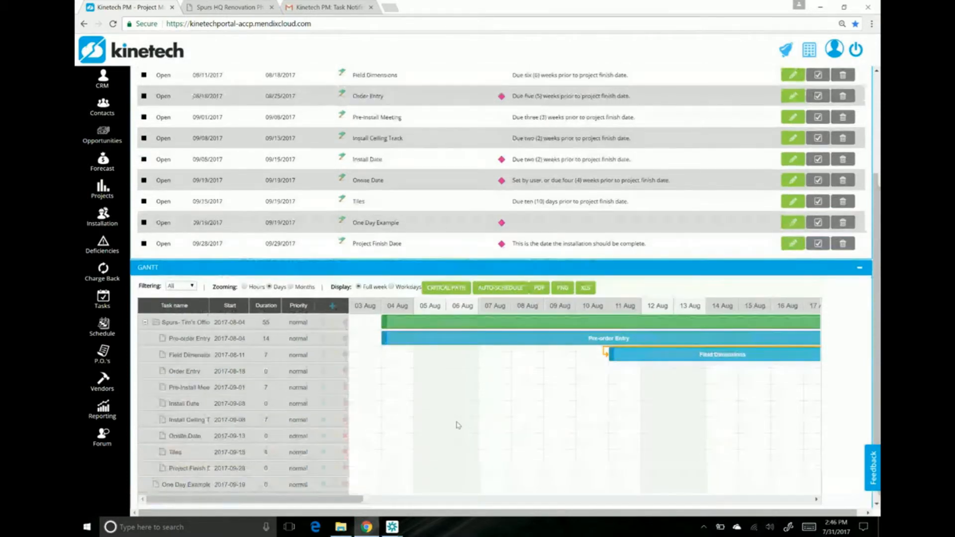
pyautogui.scroll(5, 458, 425)
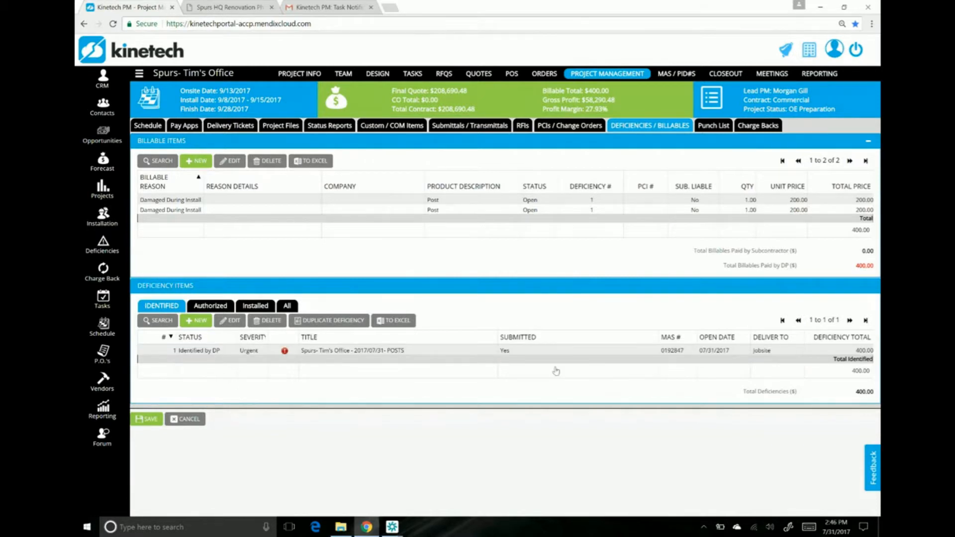
pyautogui.click(464, 352)
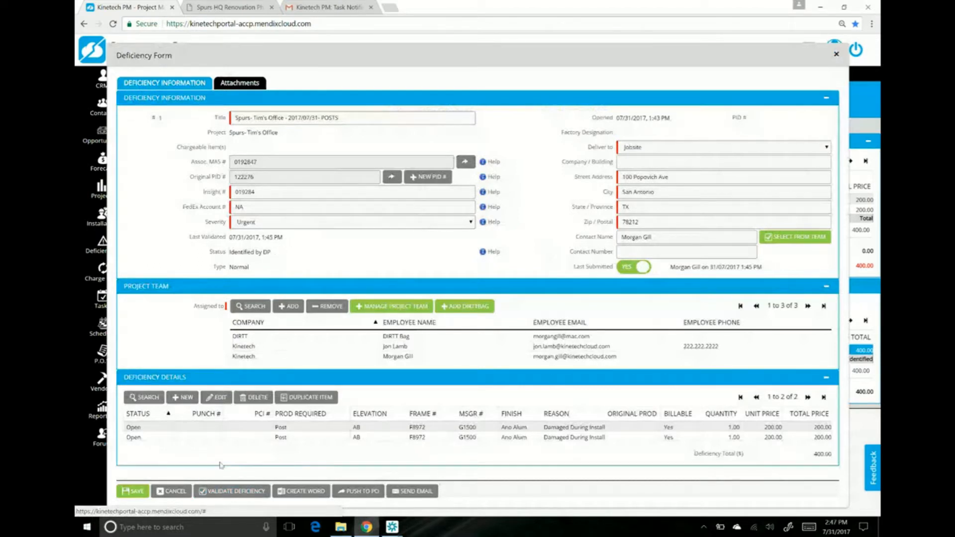
pyautogui.click(226, 492)
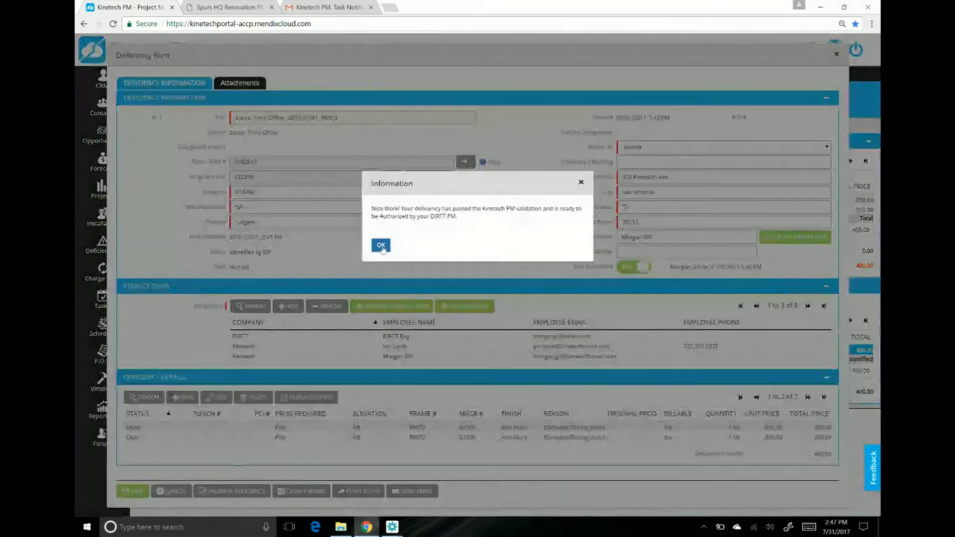
pyautogui.click(381, 246)
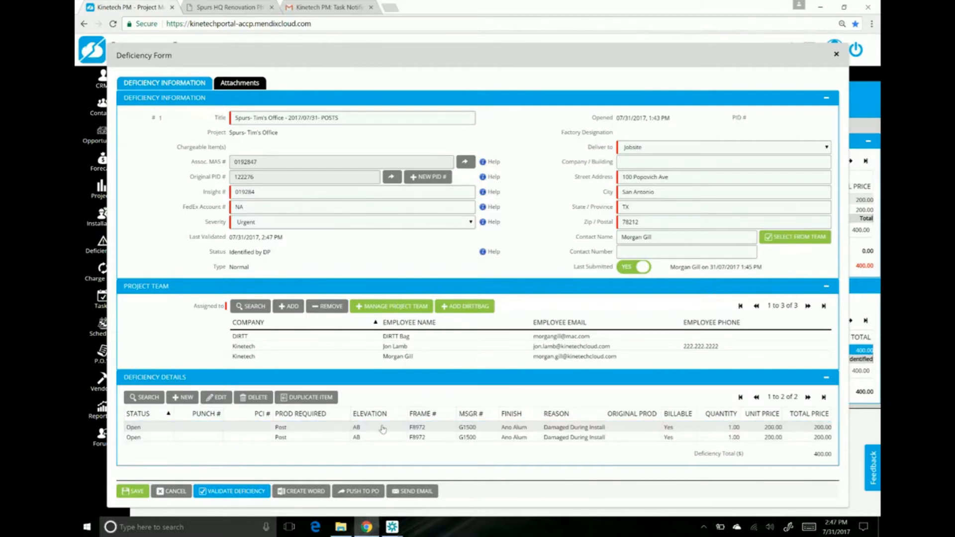
# Step: Review the documents and images attached to the deficiency, and return to its deficiency information
pyautogui.click(243, 87)
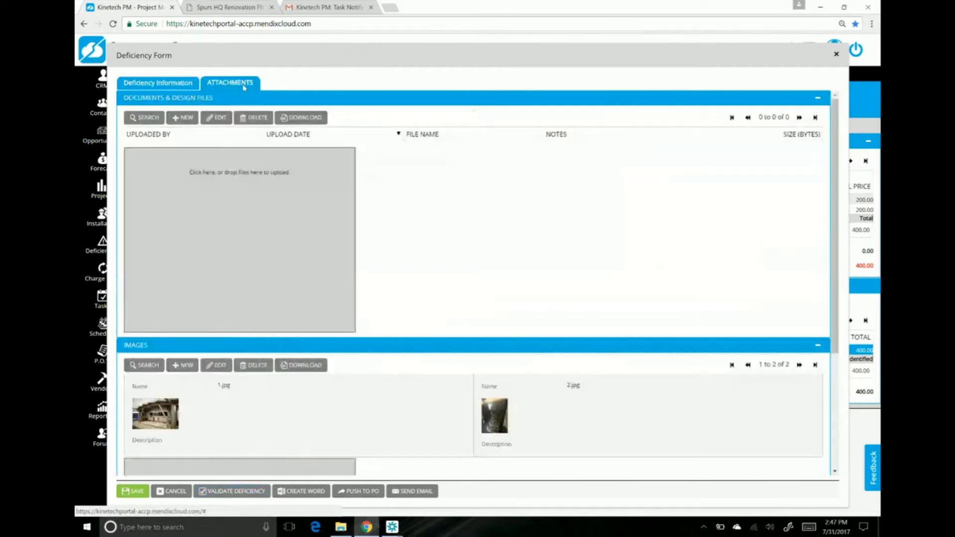
pyautogui.scroll(-3, 485, 301)
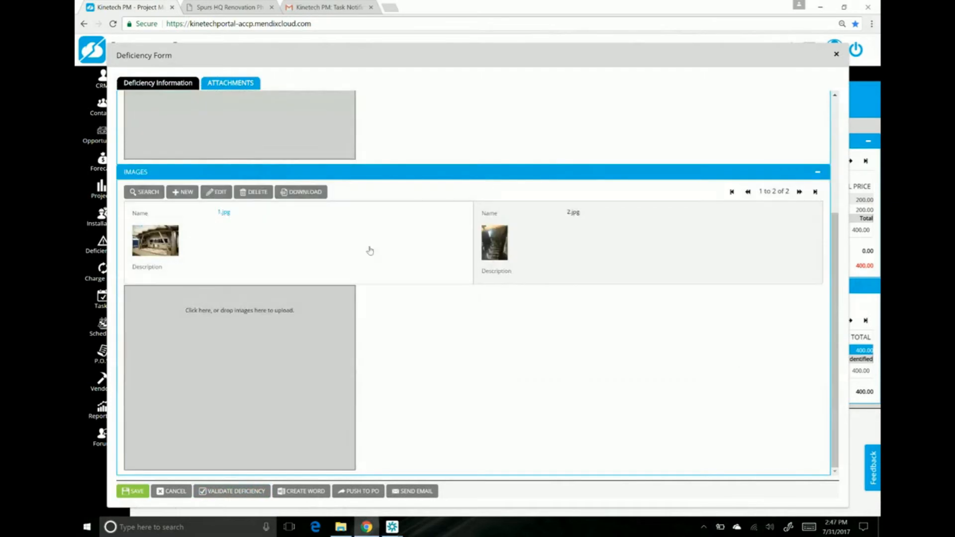
pyautogui.scroll(3, 358, 238)
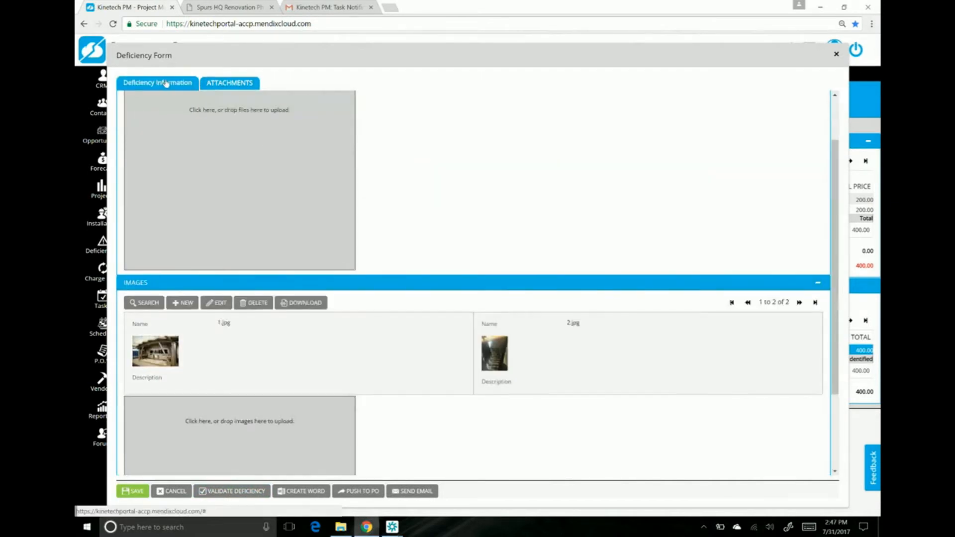
pyautogui.click(166, 83)
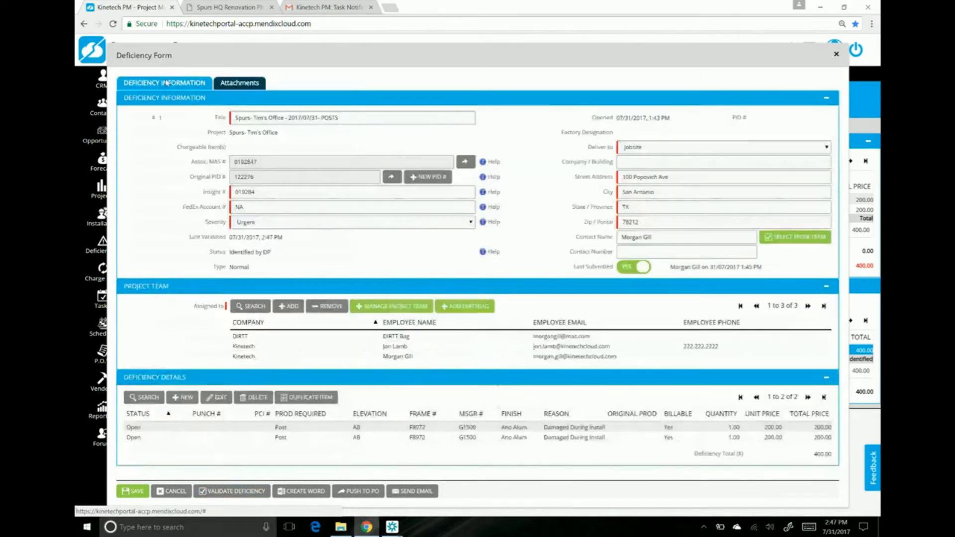
# Step: Email the deficiency to the listed project team recipients with the message "Yes :)", and save the deficiency form
pyautogui.click(416, 492)
pyautogui.write('Yes :')
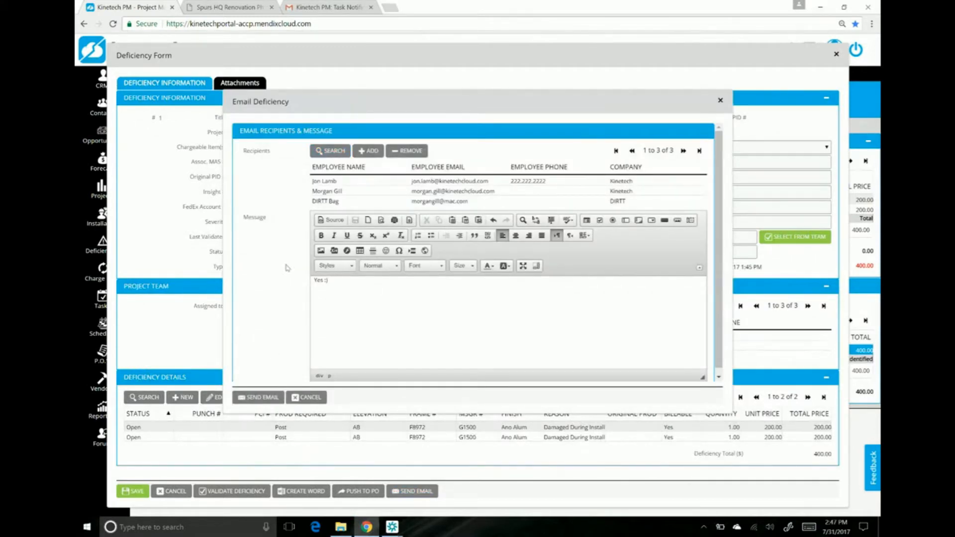
pyautogui.click(262, 402)
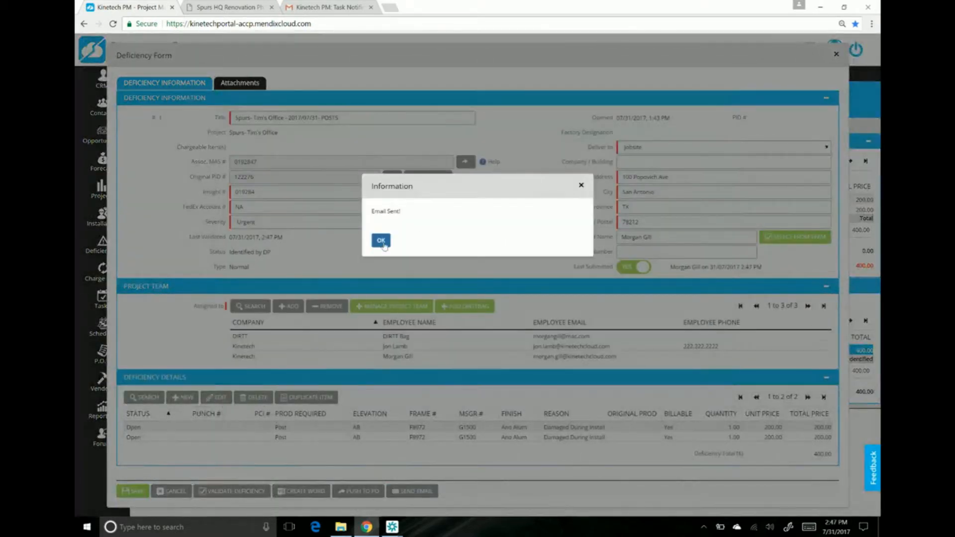
pyautogui.click(379, 239)
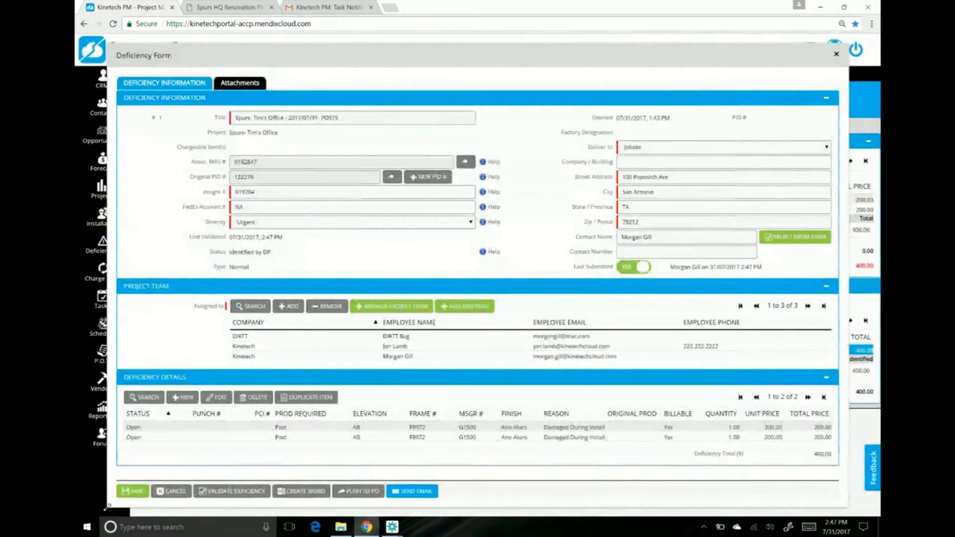
pyautogui.click(131, 492)
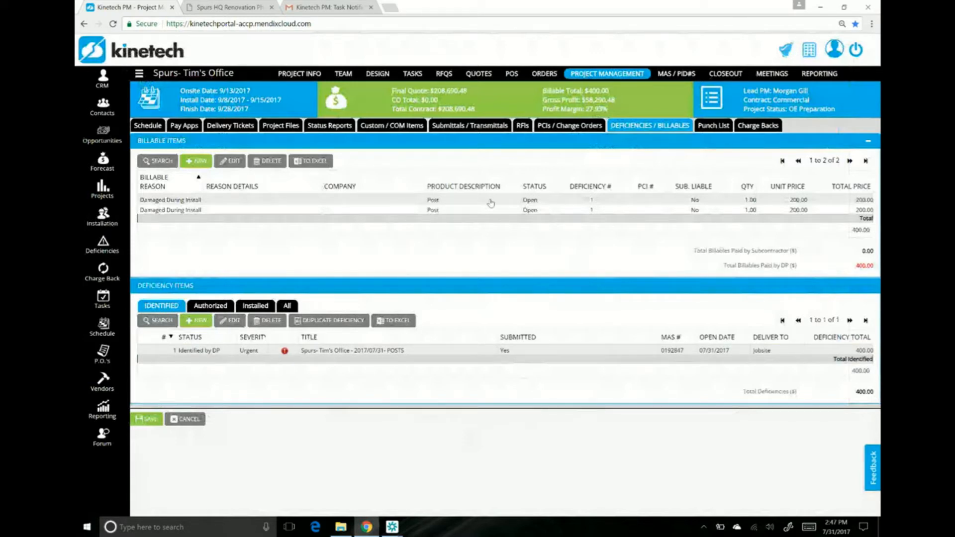
# Step: Open the first Damaged During Install billable item and generate its billable report with the signature block as a Word document
pyautogui.click(490, 201)
pyautogui.doubleClick(496, 201)
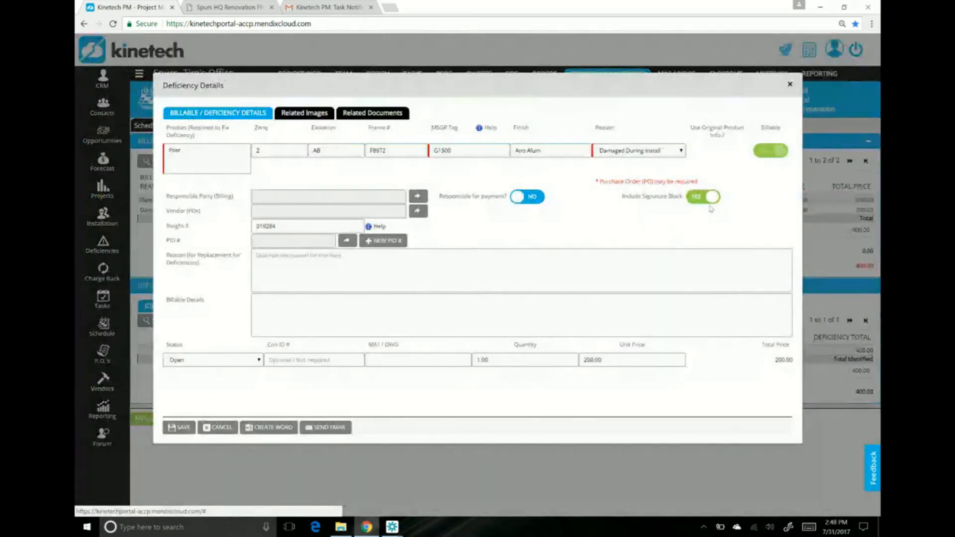
pyautogui.click(271, 428)
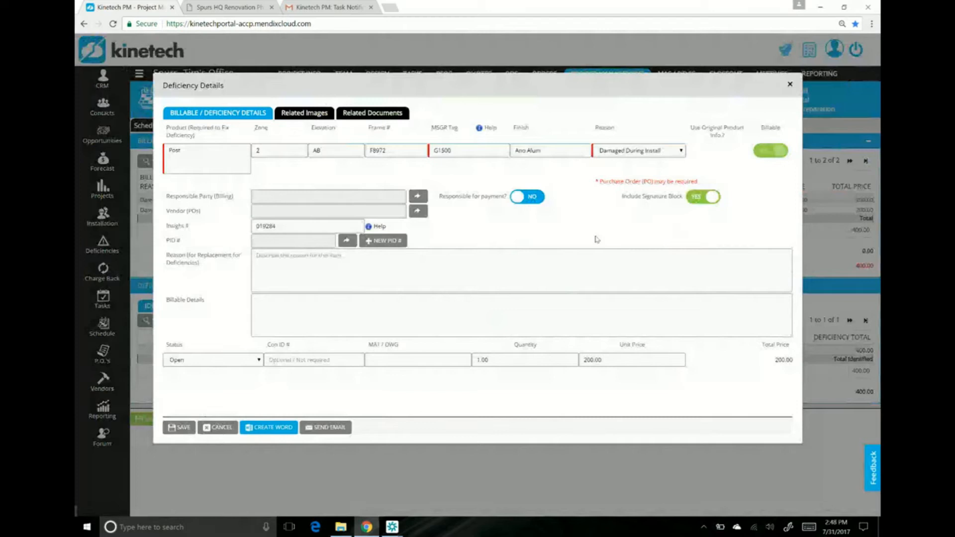
pyautogui.click(142, 506)
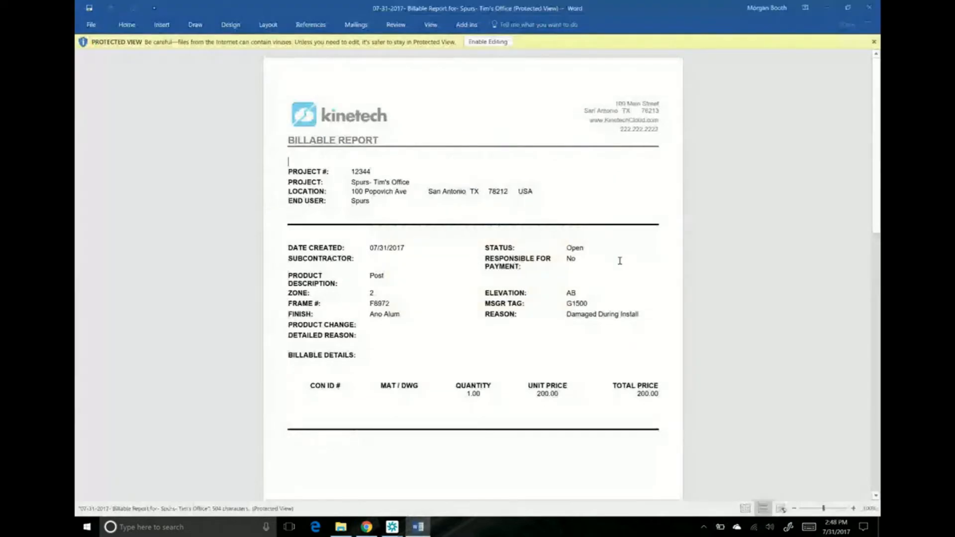
# Step: Examine the item details and signature block of the billable report in Word, and close the report and the billable item
pyautogui.scroll(-3, 619, 261)
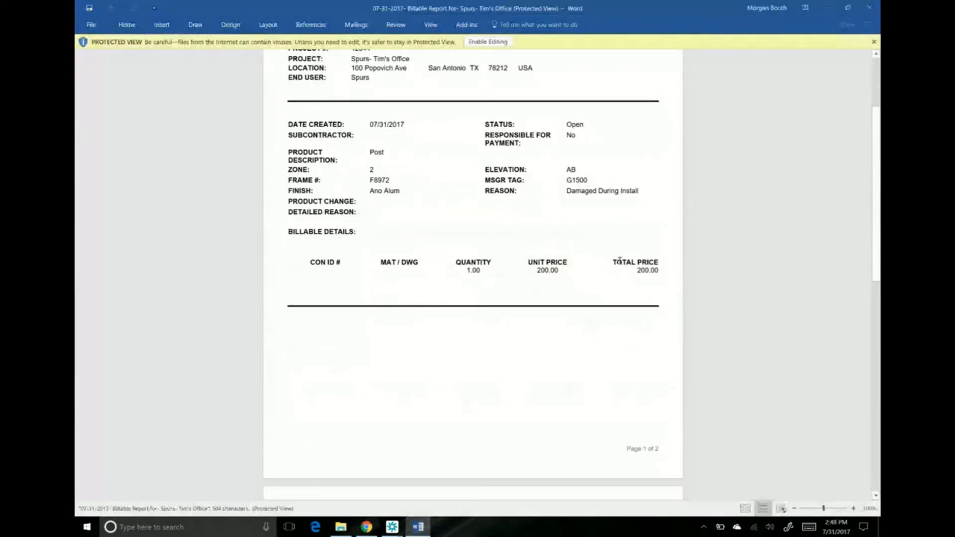
pyautogui.scroll(-10, 619, 261)
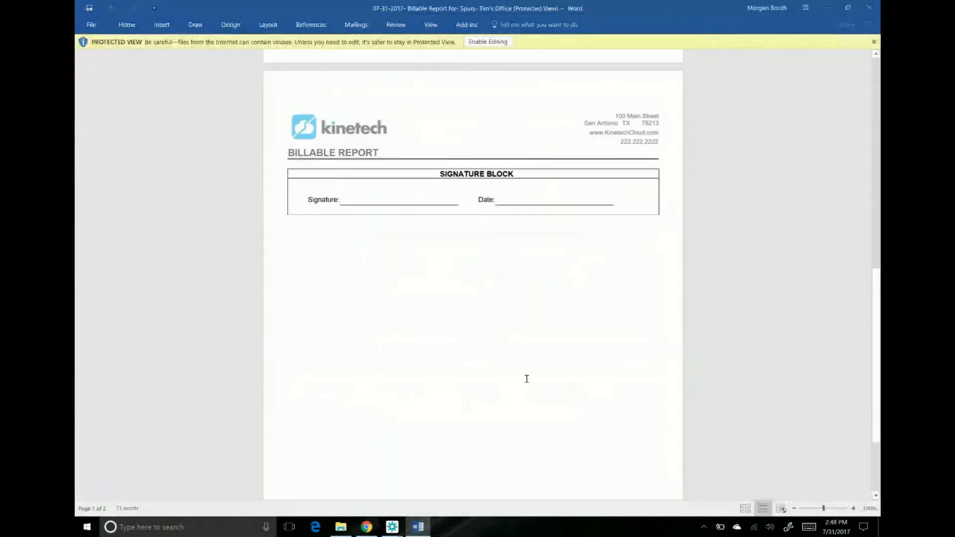
pyautogui.scroll(2, 526, 379)
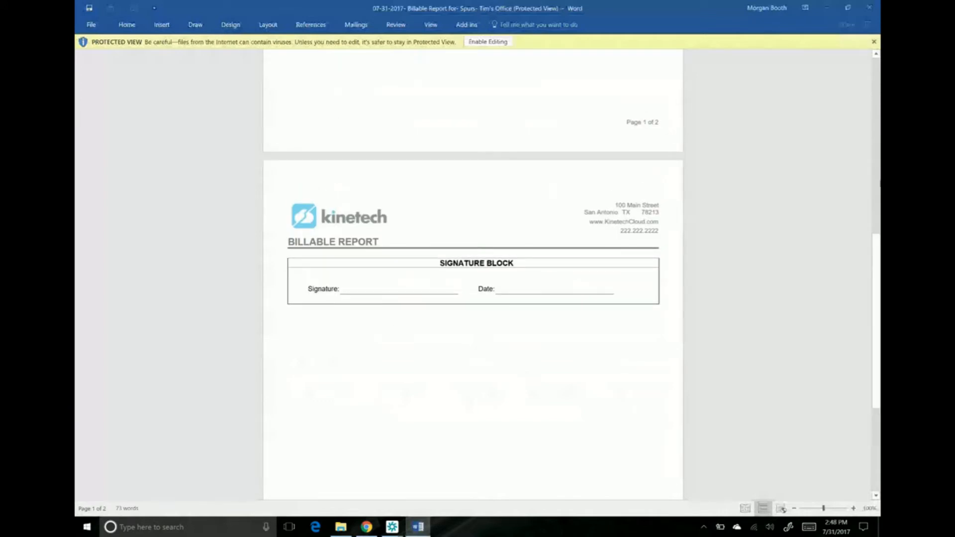
pyautogui.click(869, 7)
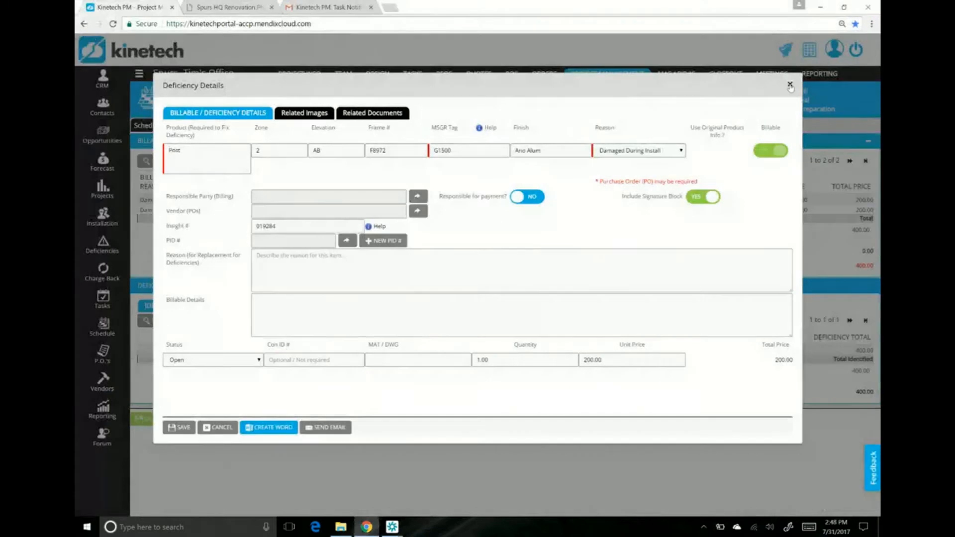
pyautogui.click(790, 86)
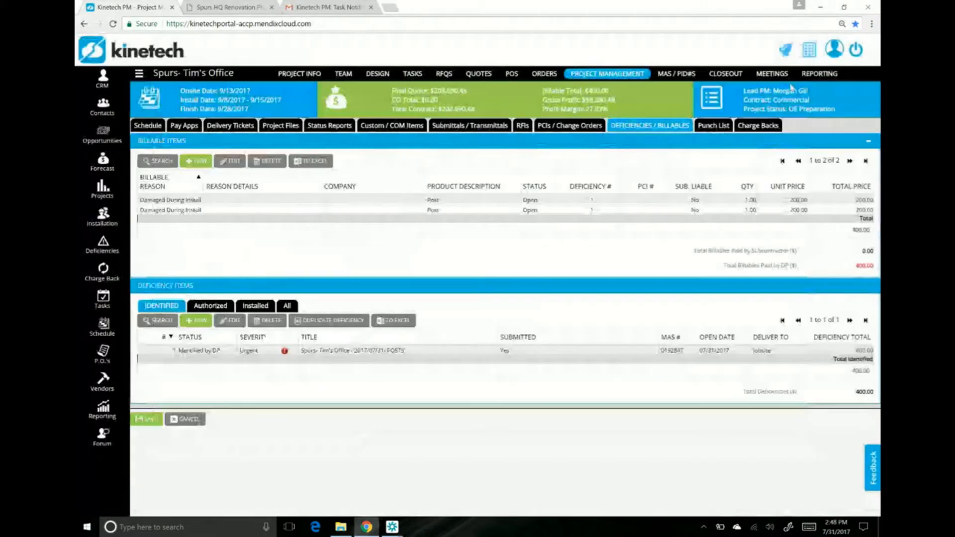
# Step: Open the Additional Labor detail of the project's charge back, and add PID # 23456 with MAS # 0192847 and the notes "Tiles from CLG"
pyautogui.click(759, 126)
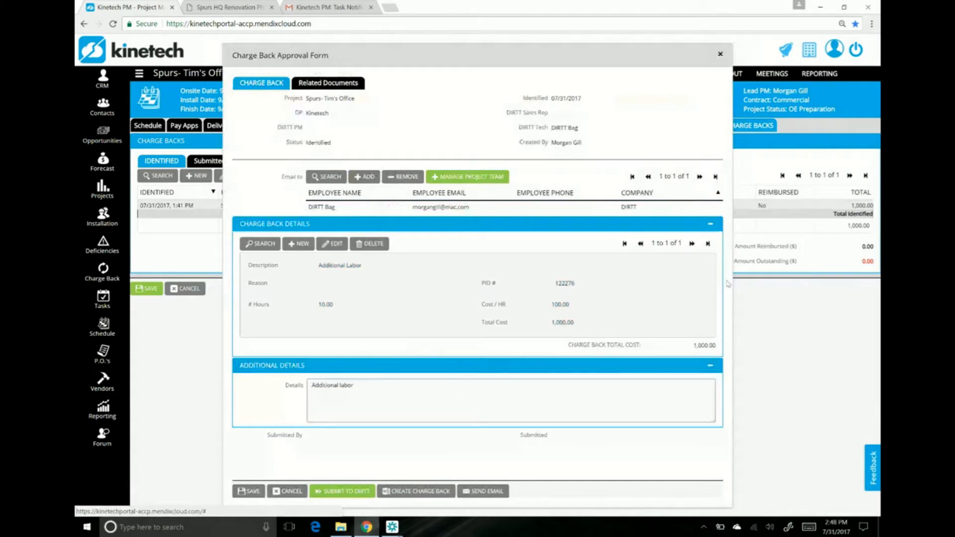
pyautogui.doubleClick(641, 299)
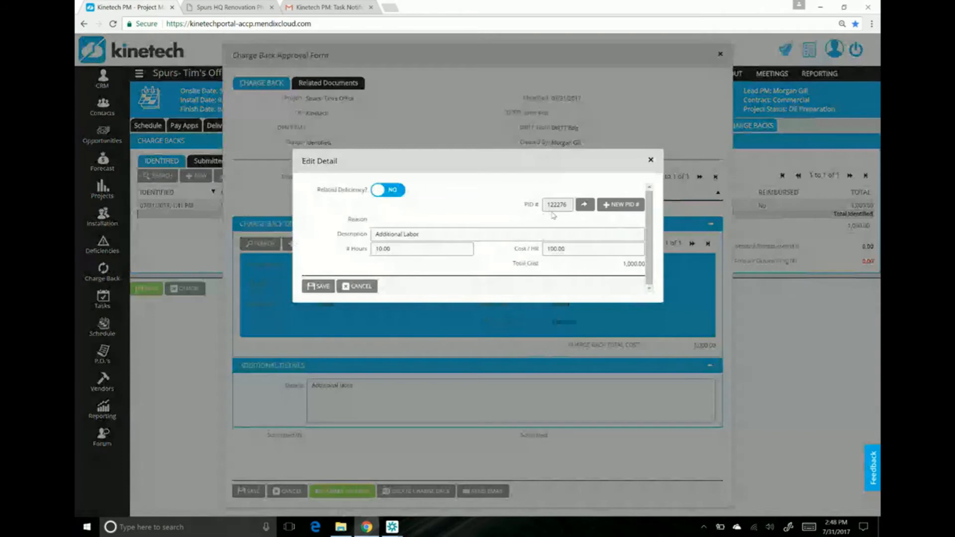
pyautogui.click(621, 204)
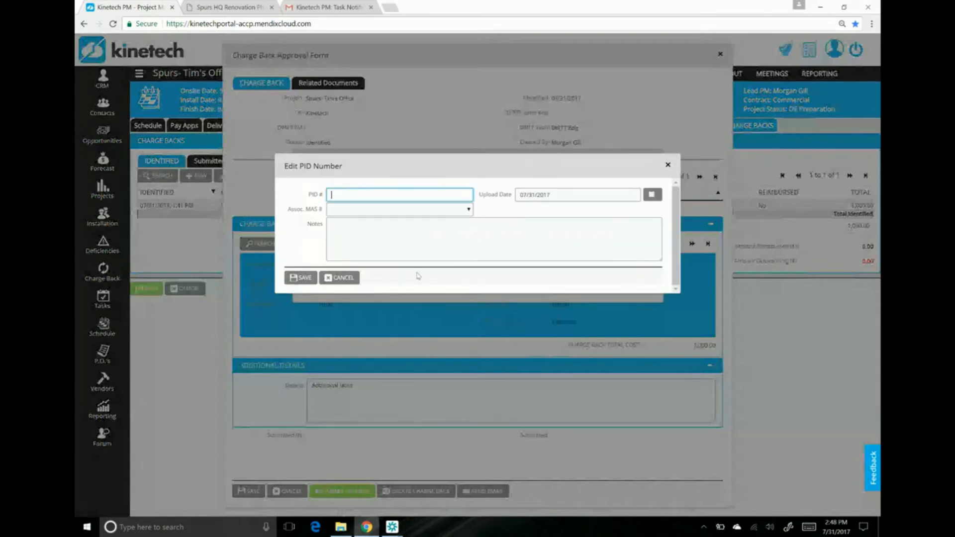
pyautogui.write('23456')
pyautogui.click(402, 212)
pyautogui.click(388, 237)
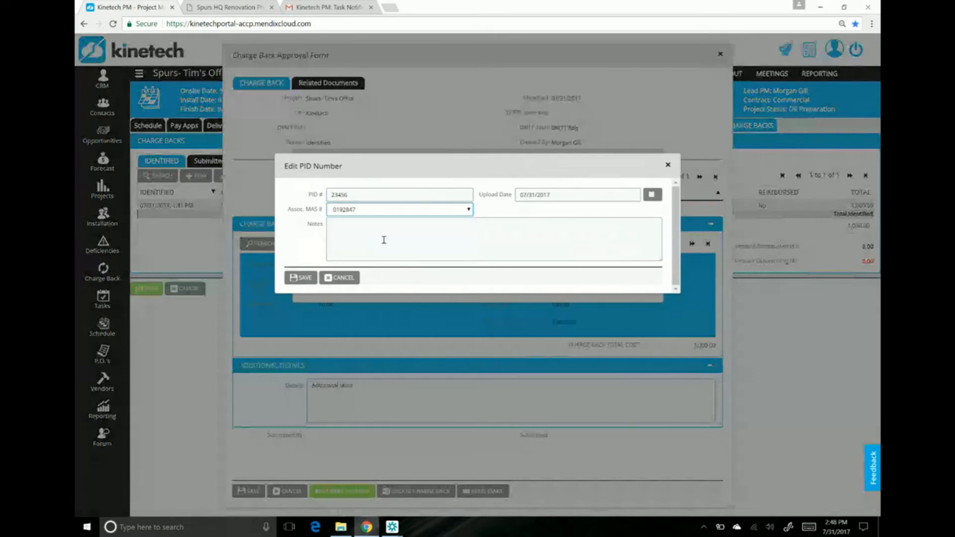
pyautogui.click(368, 236)
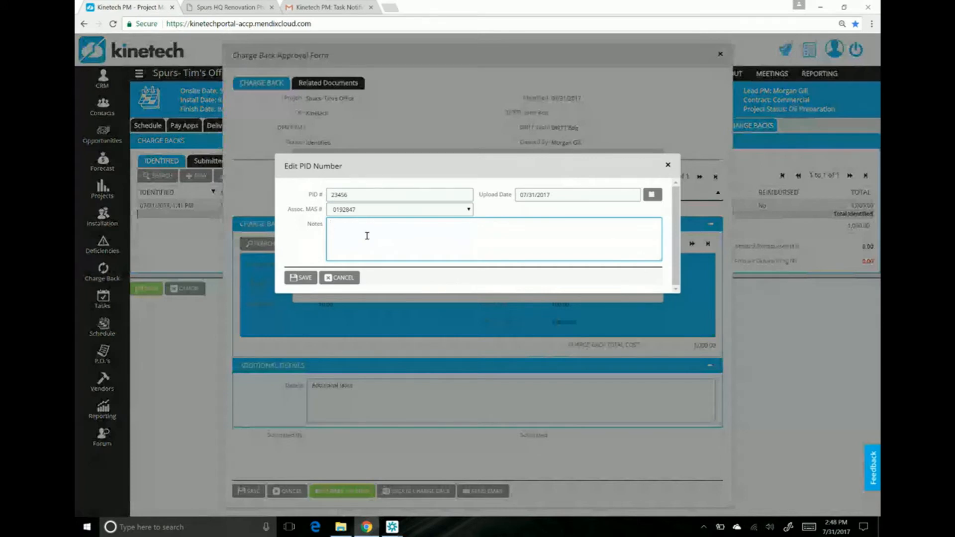
pyautogui.write('Tiles for')
pyautogui.write('m CLG')
pyautogui.click(301, 279)
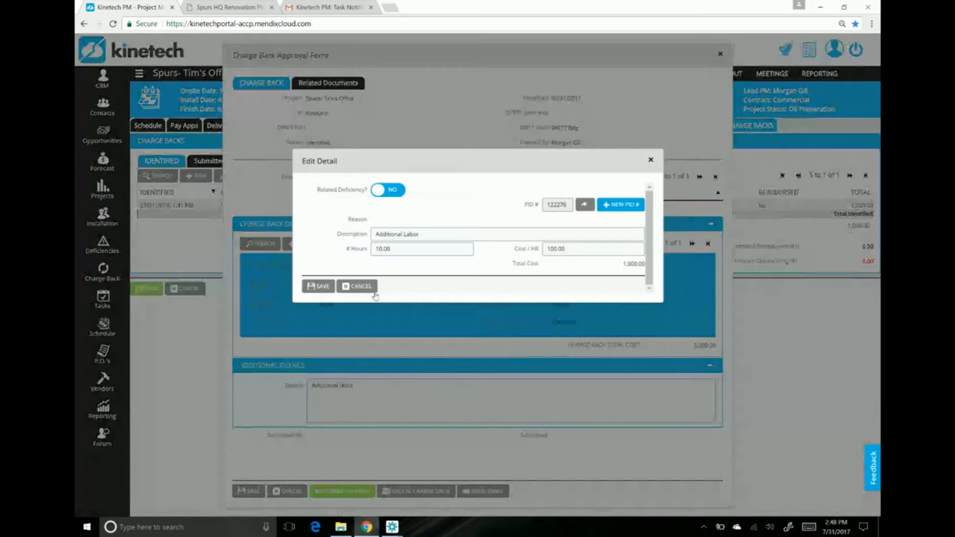
# Step: Assign PID # 23456 to the Additional Labor detail, and save the detail and the charge back form
pyautogui.click(585, 204)
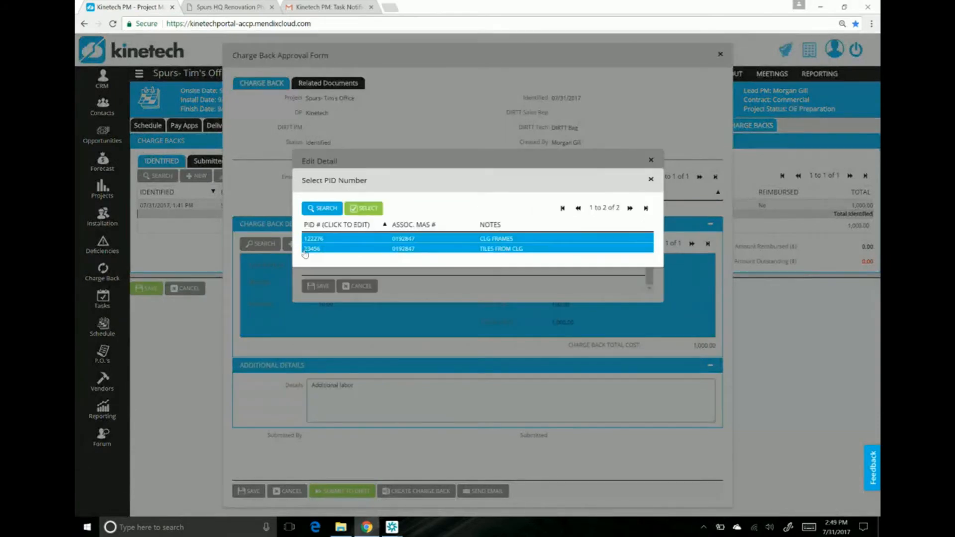
pyautogui.click(308, 249)
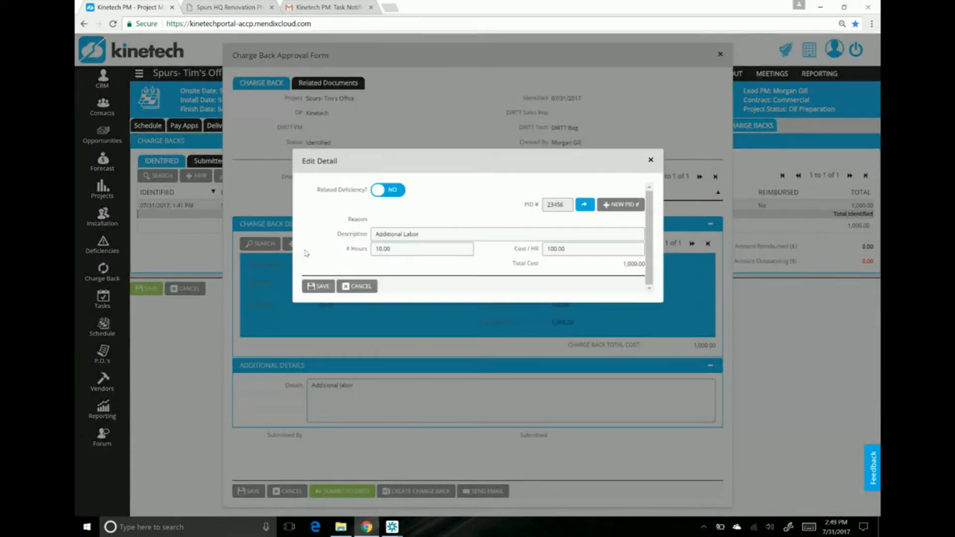
pyautogui.click(313, 291)
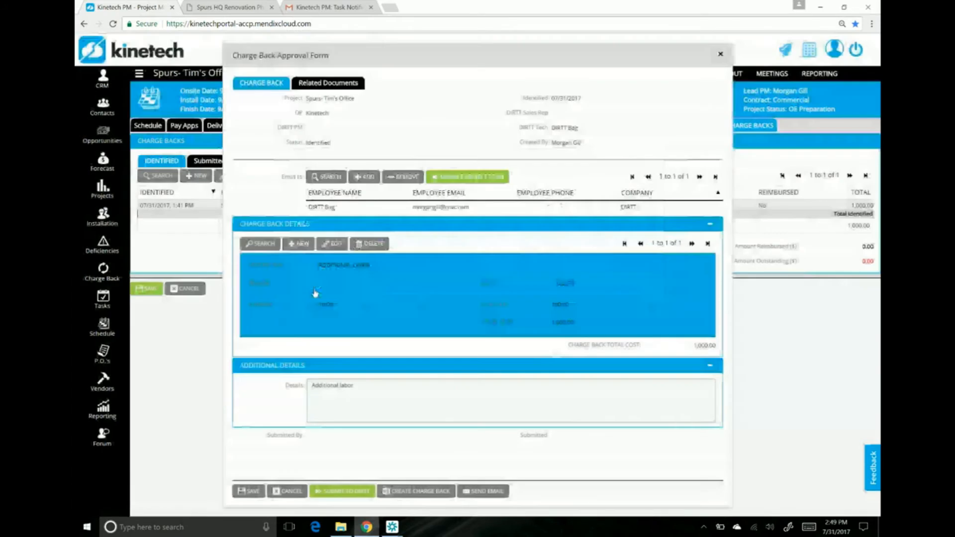
pyautogui.click(251, 492)
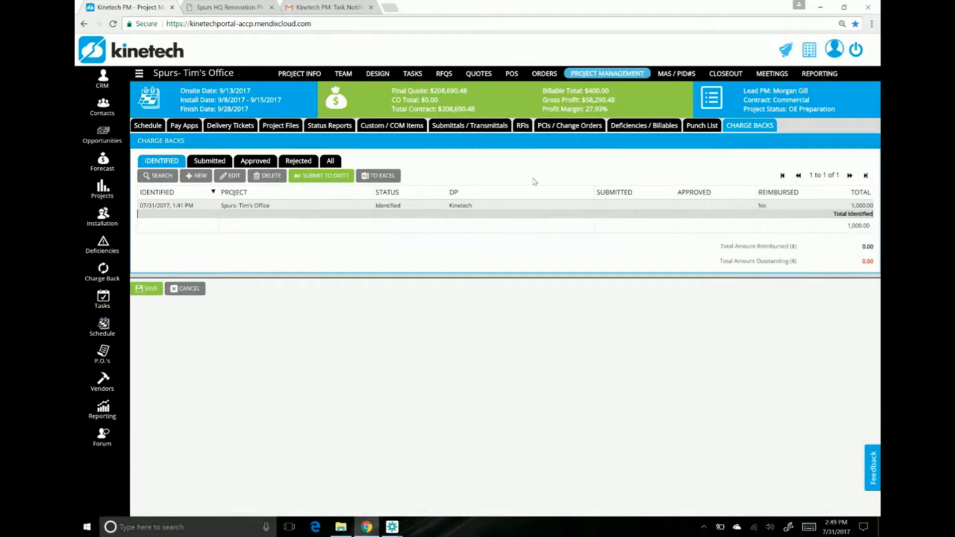
# Step: Create a new item in the project's Custom / COM Items with the COM type COM Doors / Hardware
pyautogui.click(405, 128)
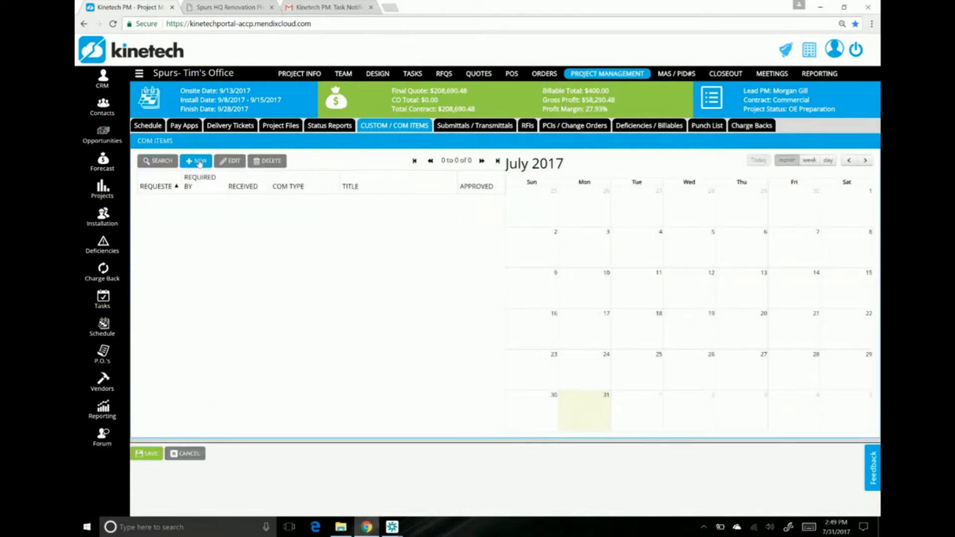
pyautogui.click(199, 161)
pyautogui.click(377, 158)
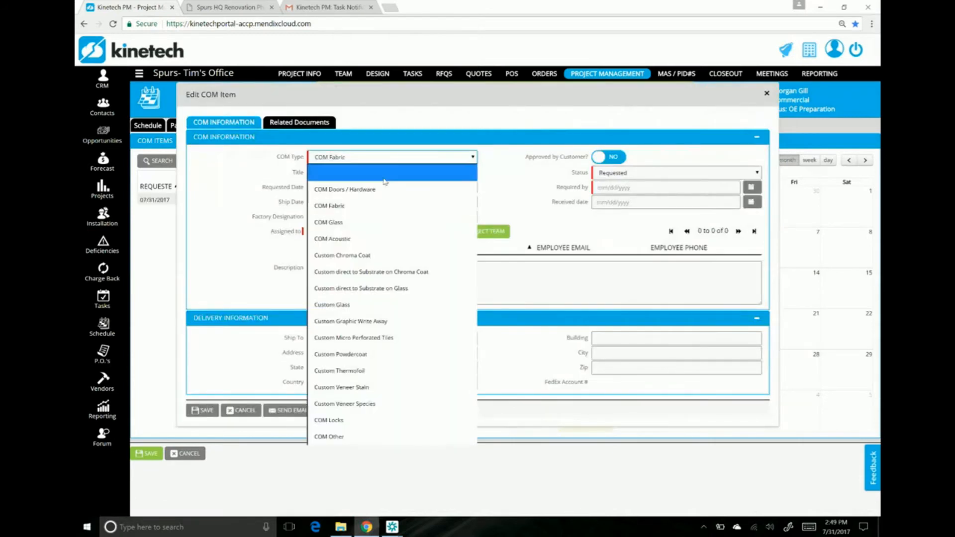
pyautogui.click(385, 197)
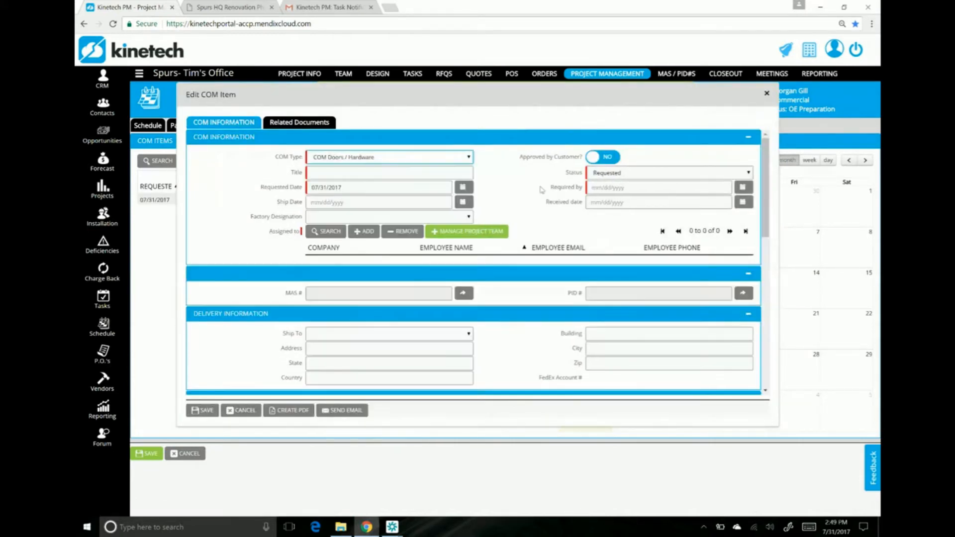
# Step: Add two blank custom hardware entries, 2 and 3, to the COM item's additional details and create the item's PDF
pyautogui.scroll(-5, 579, 292)
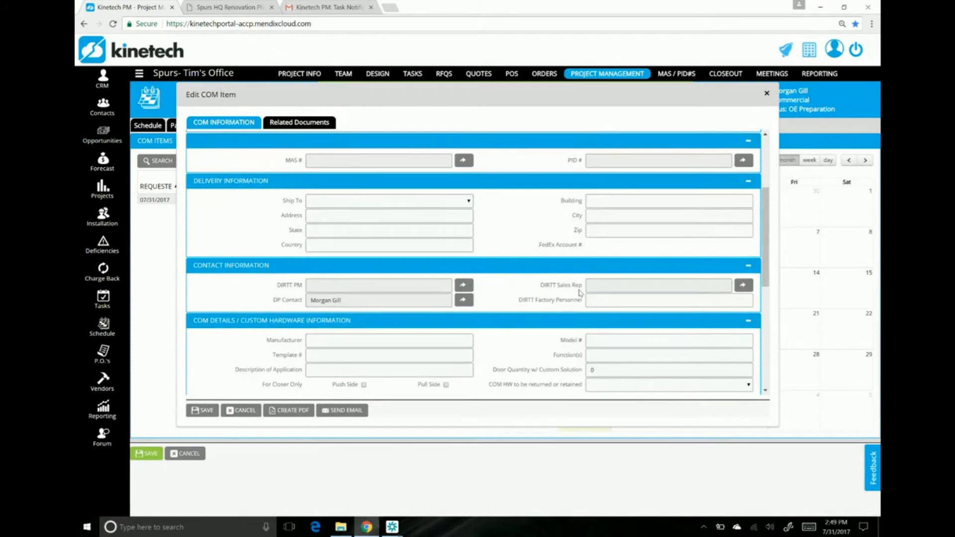
pyautogui.scroll(-3, 579, 292)
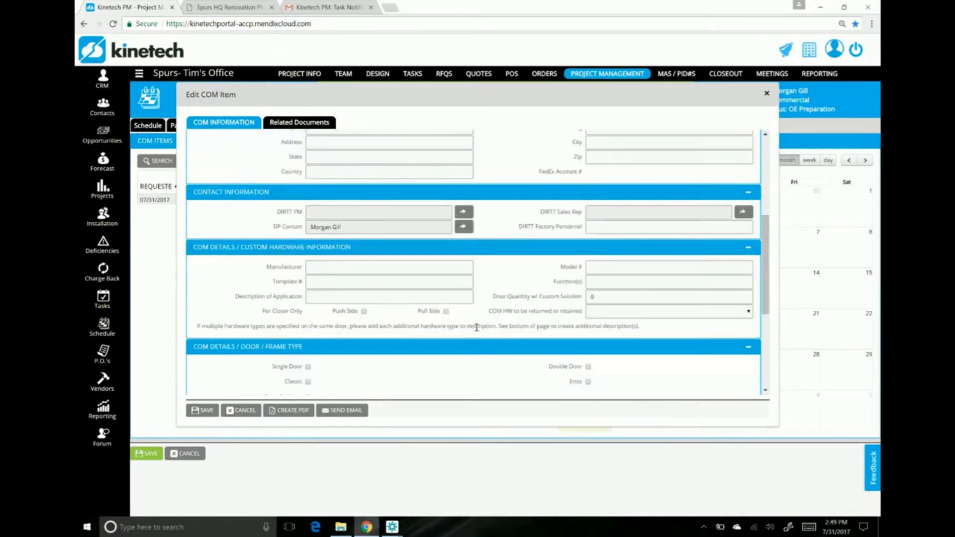
pyautogui.scroll(-8, 477, 327)
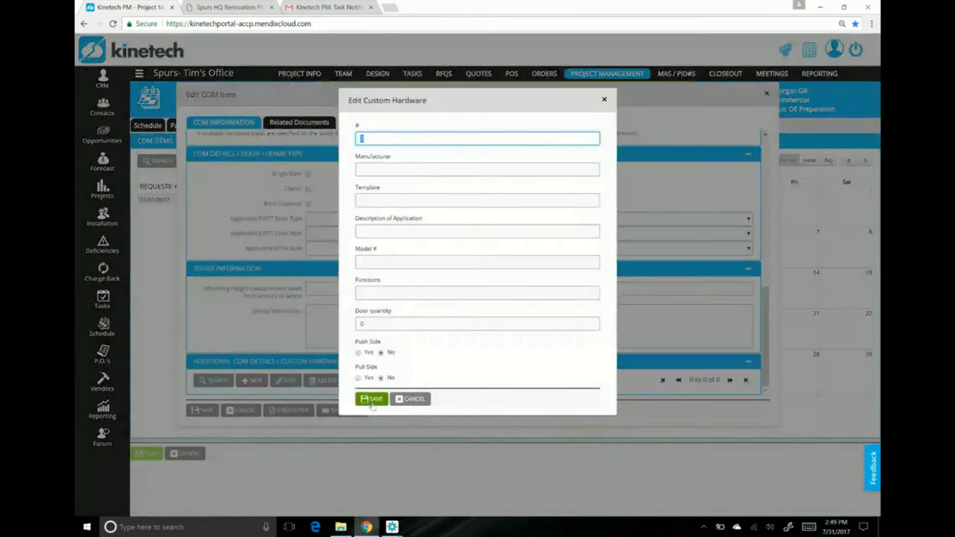
pyautogui.click(372, 401)
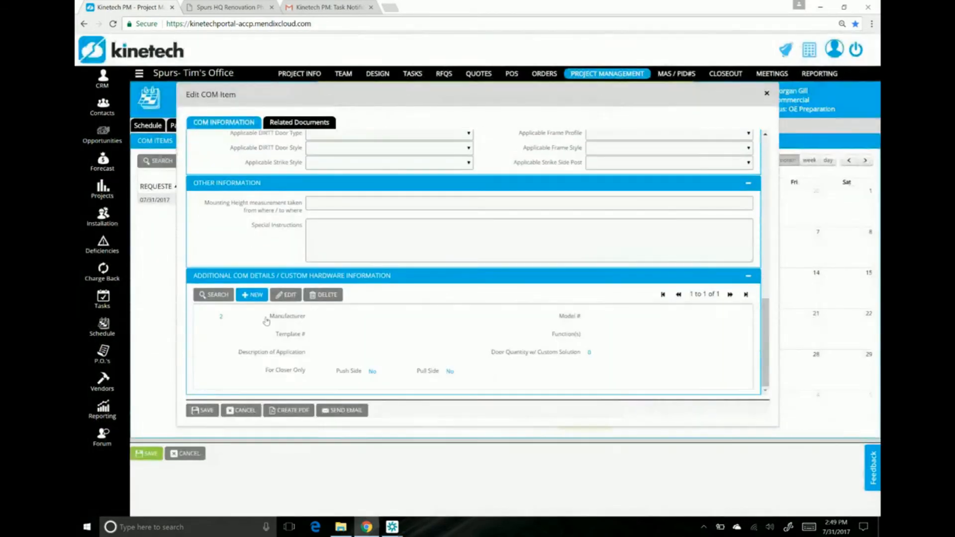
pyautogui.click(252, 294)
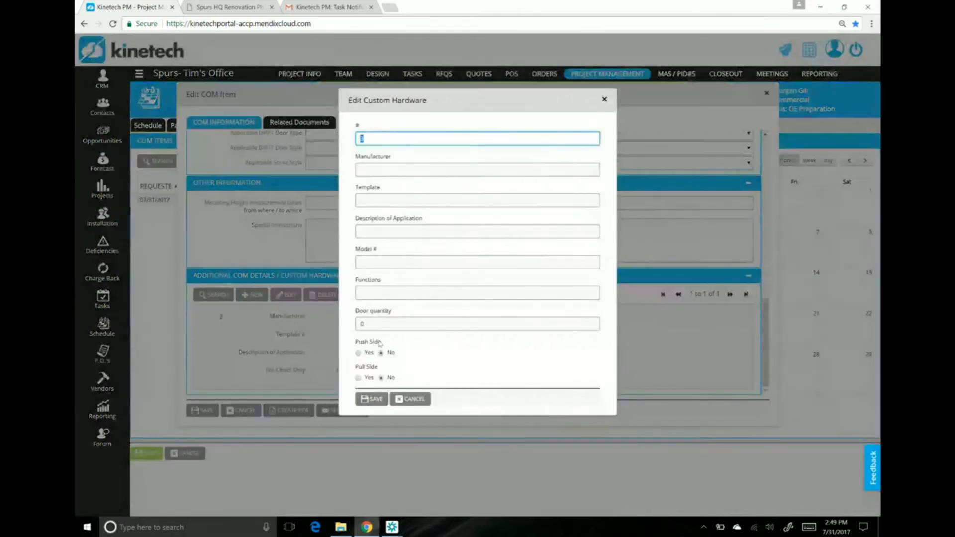
pyautogui.click(372, 399)
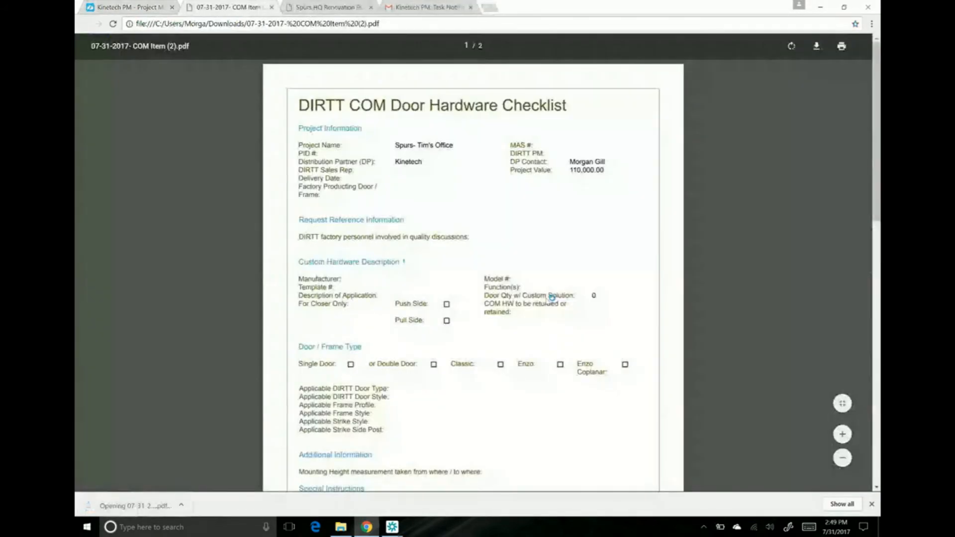
# Step: Examine the custom hardware descriptions in the DIRTT COM Door Hardware Checklist PDF, return to the project and close the COM item
pyautogui.scroll(-3, 551, 298)
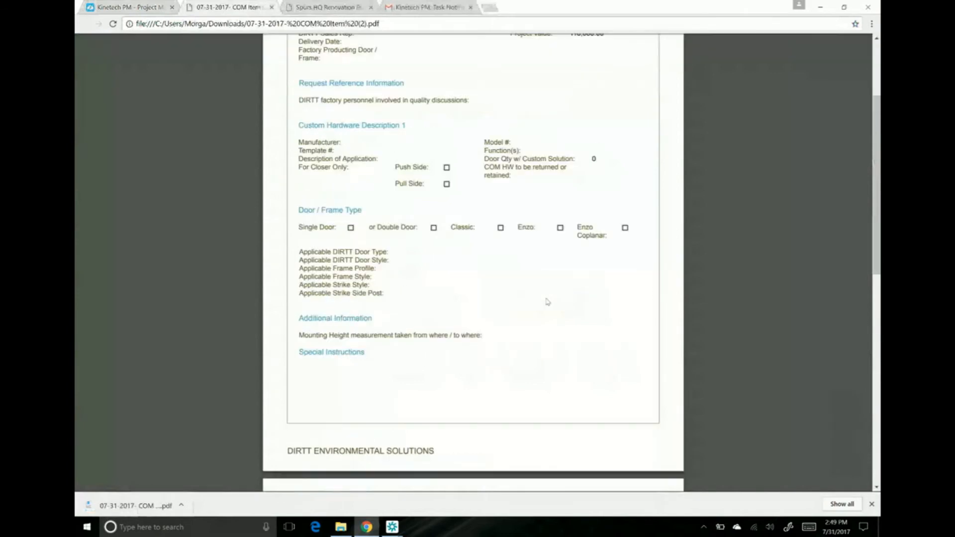
pyautogui.scroll(-7, 547, 302)
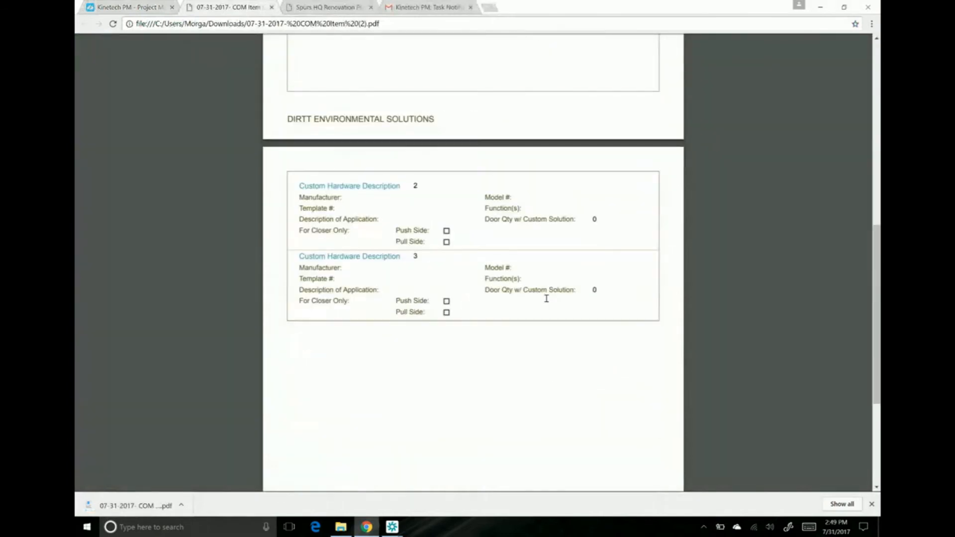
pyautogui.click(133, 16)
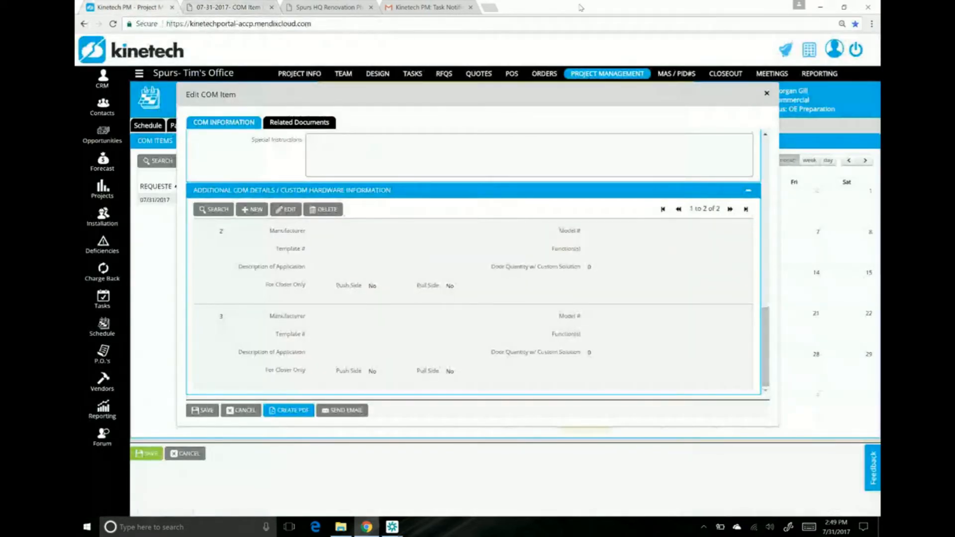
pyautogui.click(767, 94)
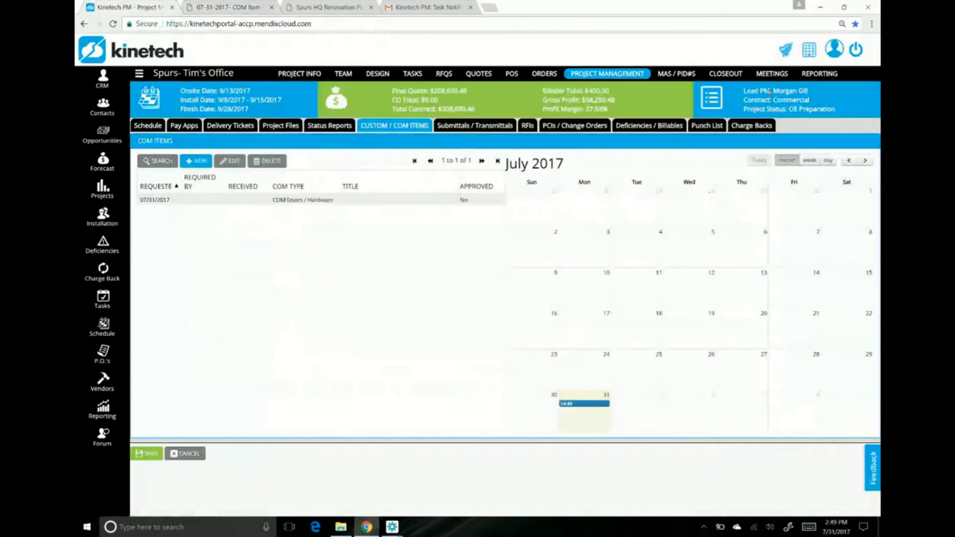
# Step: Open the Additional Write Away Tiles change order request, try the override switch for rows I & J in its cost breakdown, and close the request
pyautogui.click(577, 127)
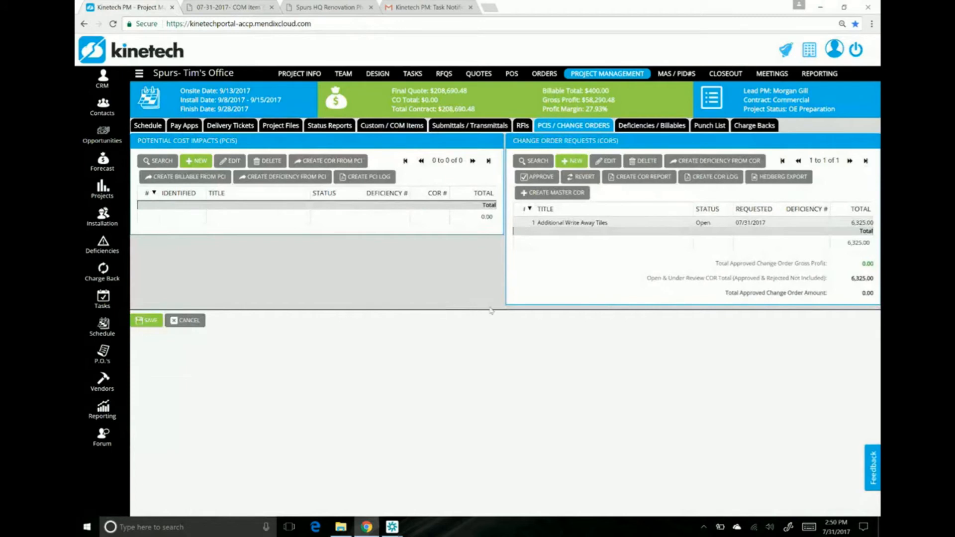
pyautogui.click(594, 223)
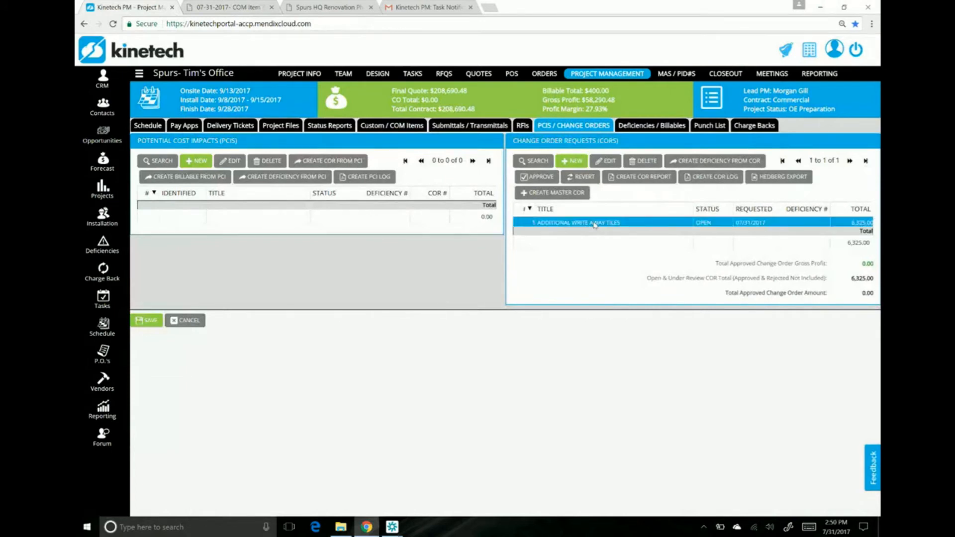
pyautogui.doubleClick(594, 223)
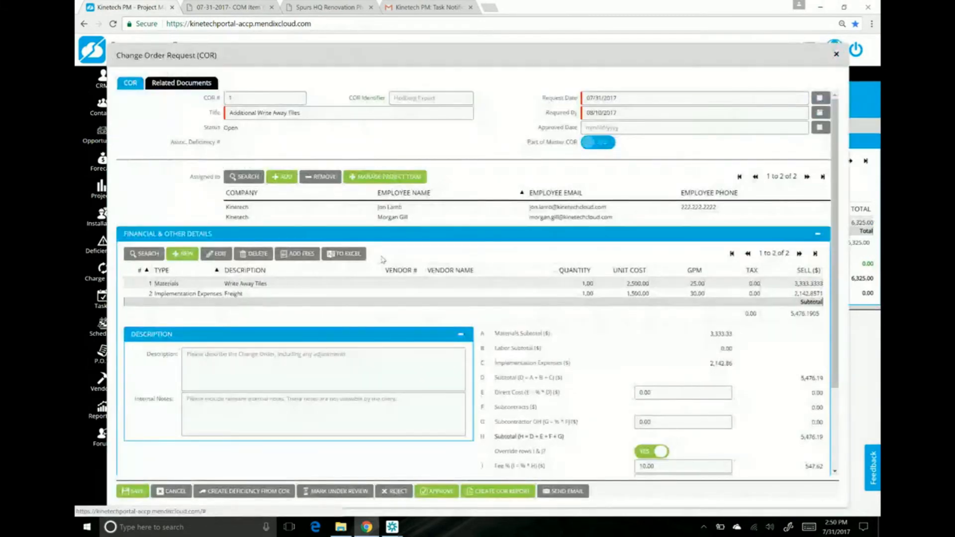
pyautogui.scroll(-2, 381, 259)
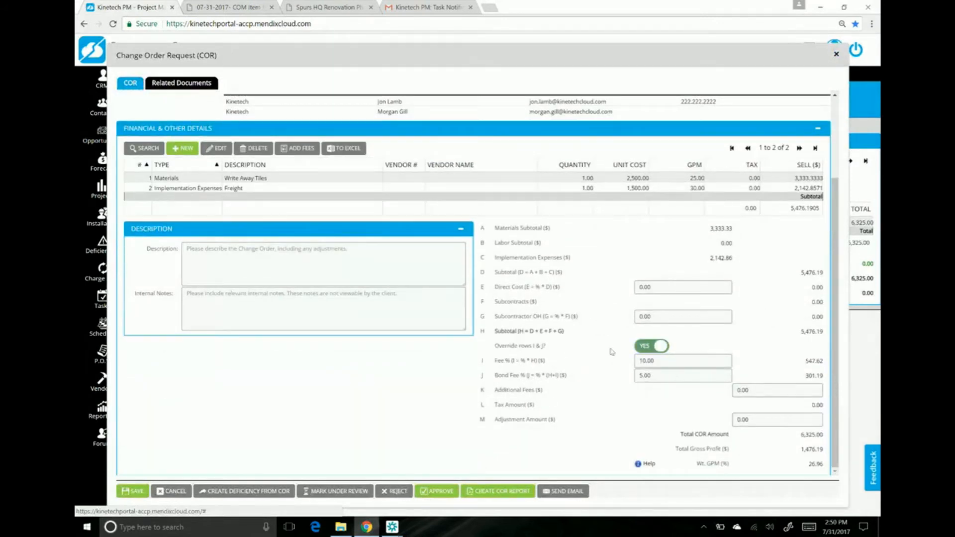
pyautogui.click(638, 345)
pyautogui.click(836, 54)
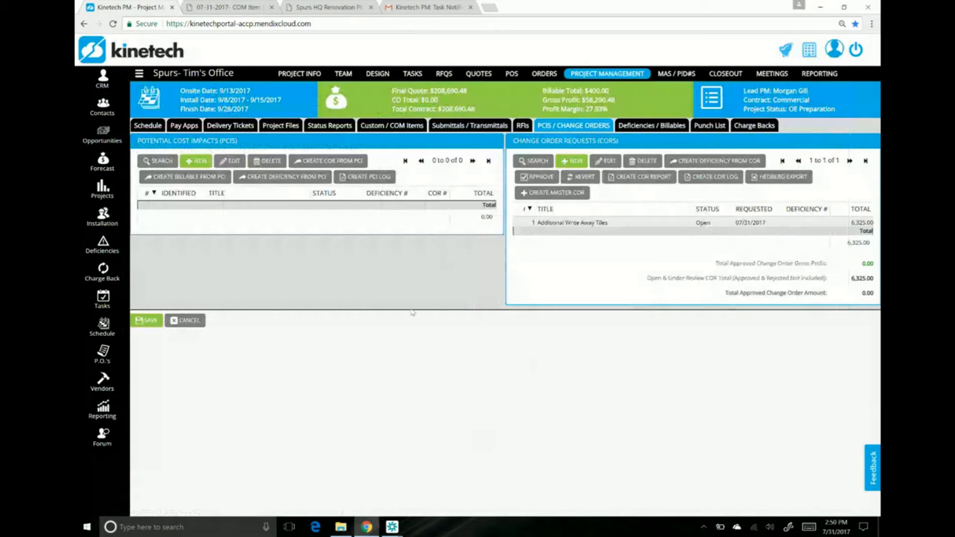
# Step: Open the original order's Project Scope Form with all sections expanded, and set OH Brackets to No
pyautogui.click(544, 74)
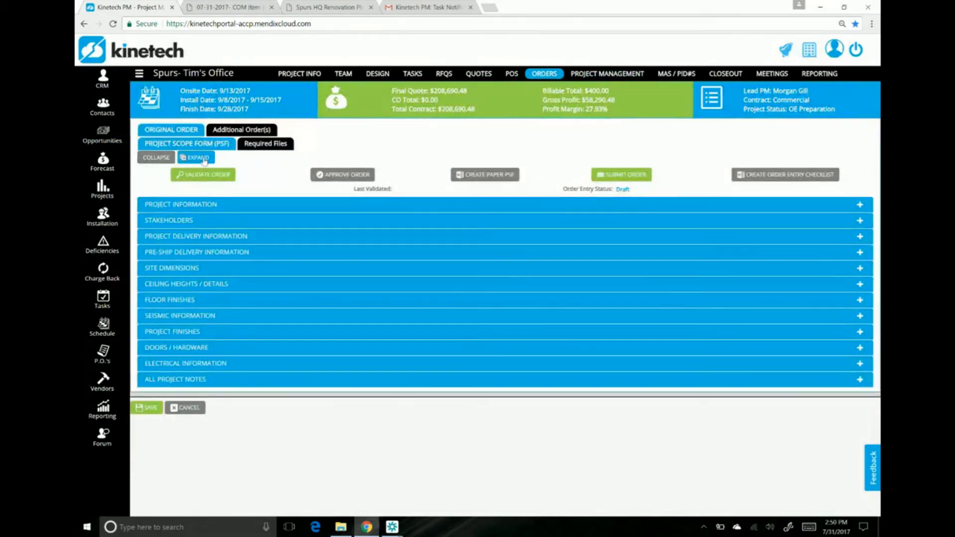
pyautogui.click(204, 159)
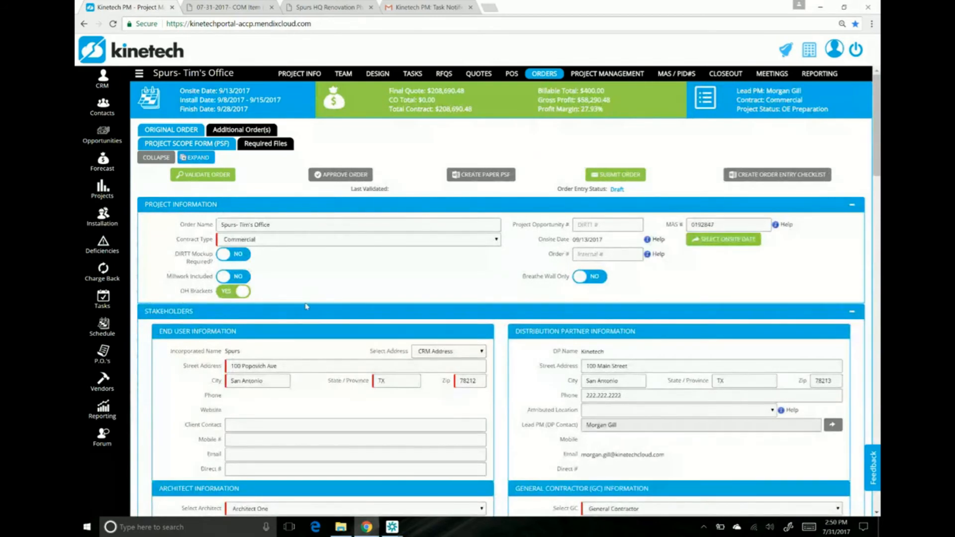
pyautogui.scroll(-1, 306, 306)
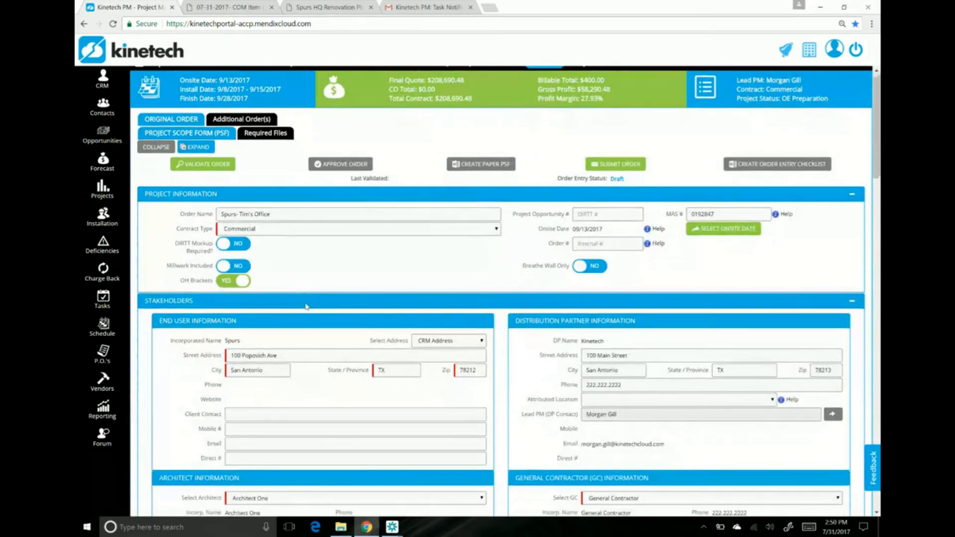
pyautogui.scroll(-2, 306, 307)
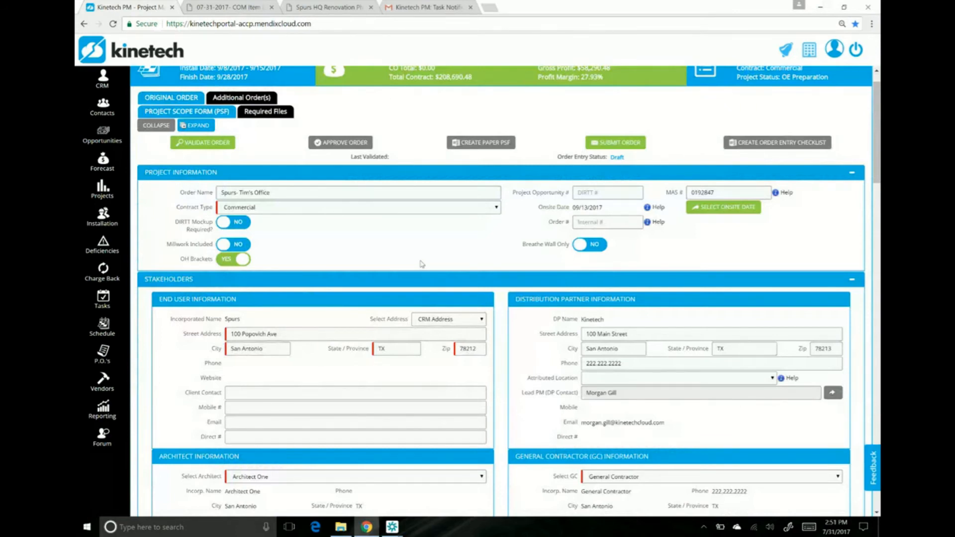
pyautogui.click(222, 261)
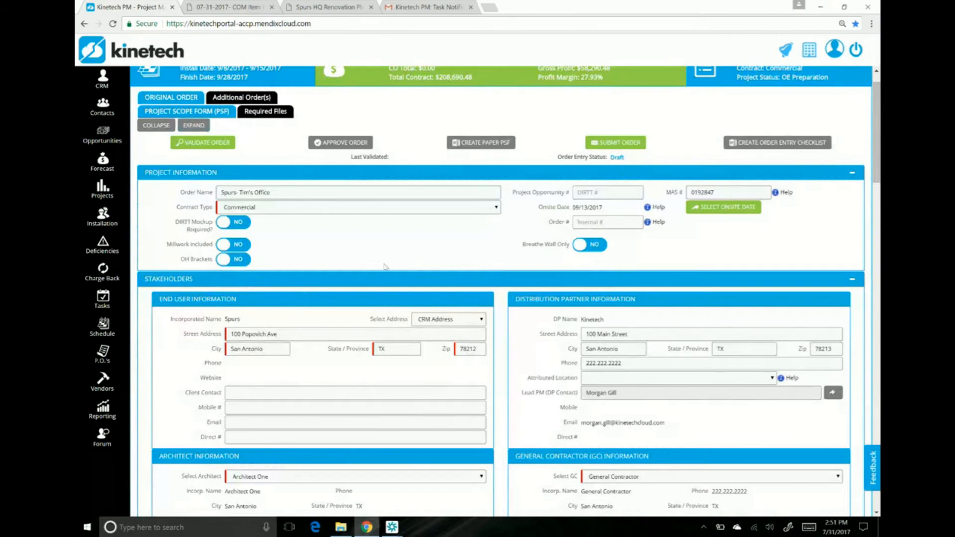
# Step: Set DIRTT as responsible for the project's electrical components in the scope form's Electrical Information section
pyautogui.scroll(-20, 385, 267)
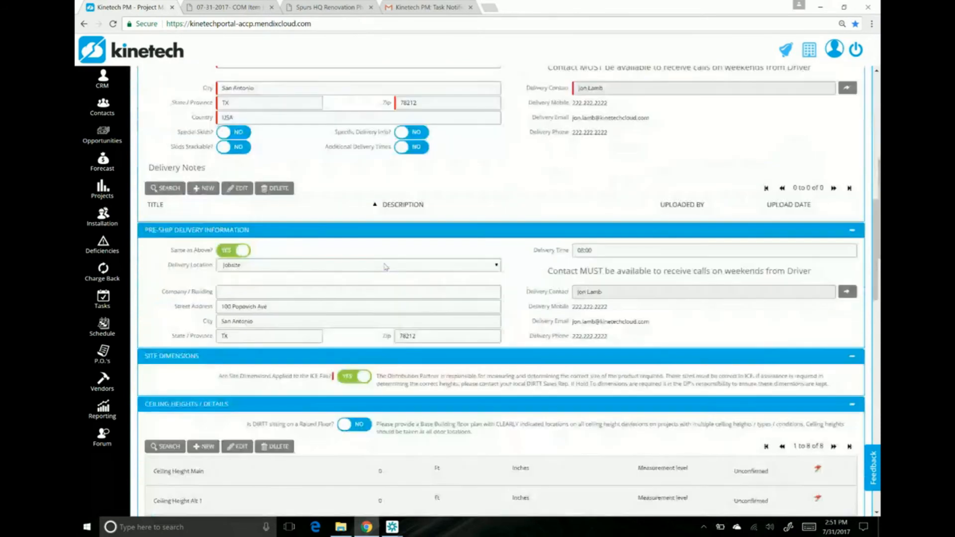
pyautogui.scroll(-2, 384, 267)
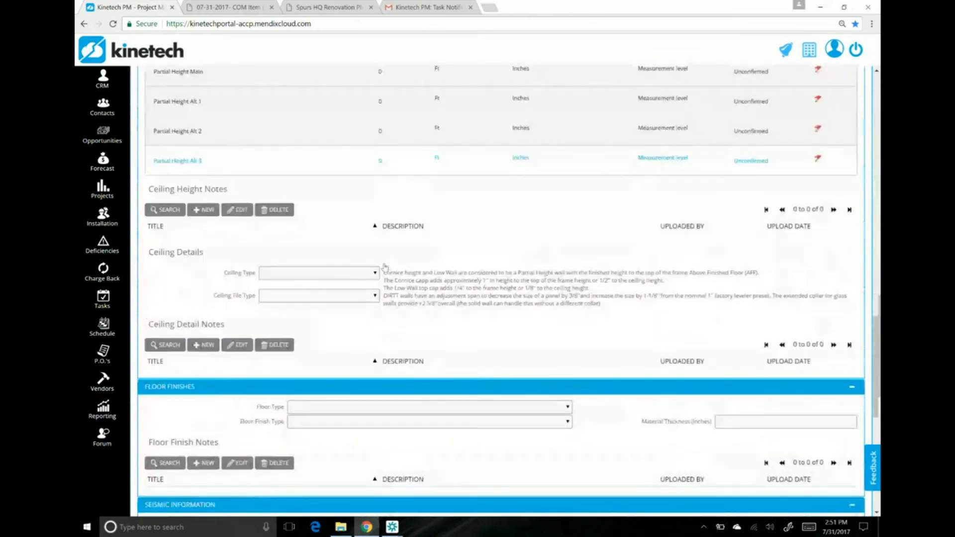
pyautogui.scroll(-8, 385, 268)
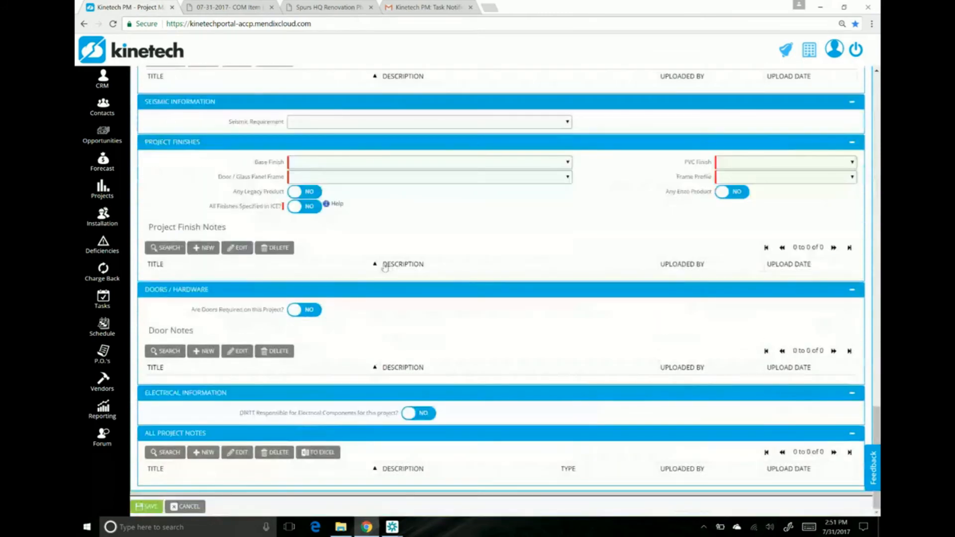
pyautogui.click(418, 416)
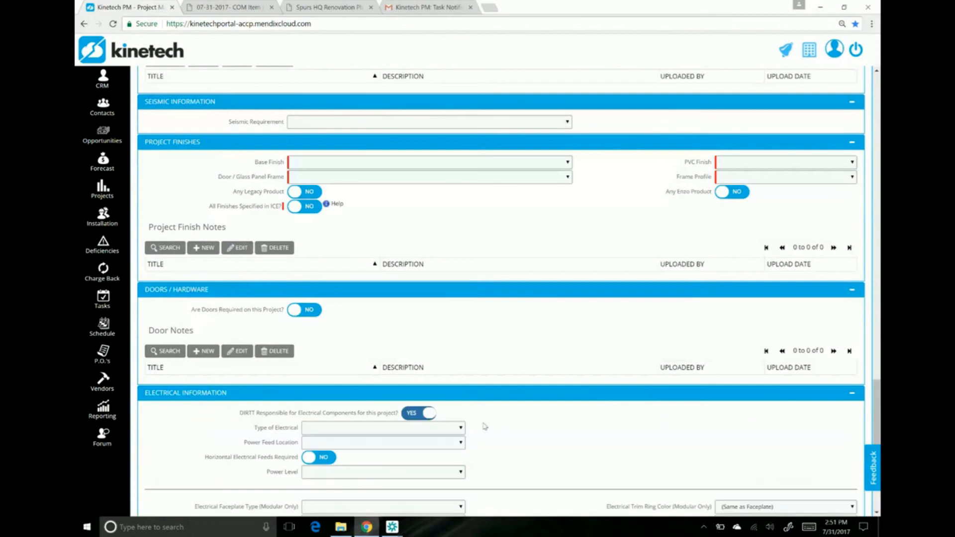
pyautogui.scroll(-1, 520, 431)
pyautogui.scroll(-3, 519, 431)
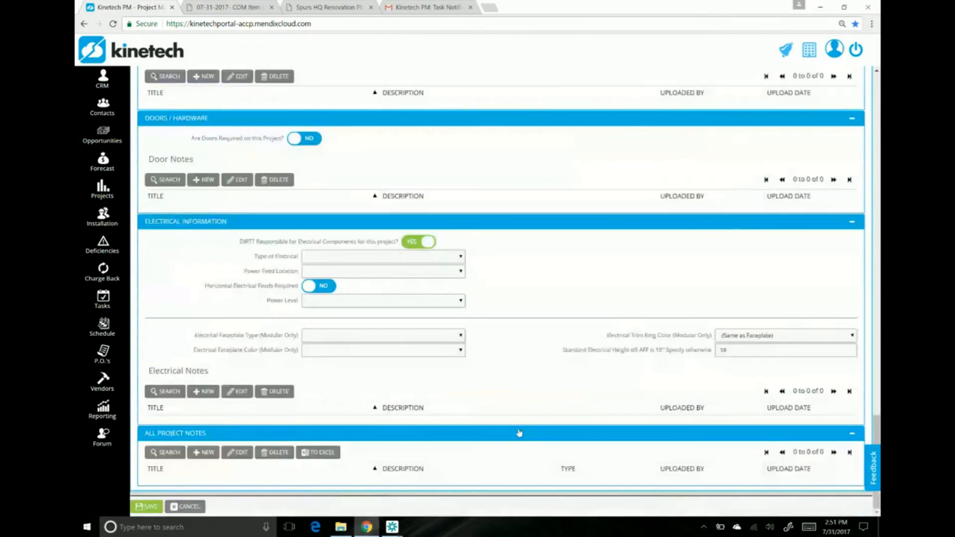
# Step: Open the form for a new electrical note to view it, and close it without adding a note
pyautogui.click(201, 392)
pyautogui.click(652, 167)
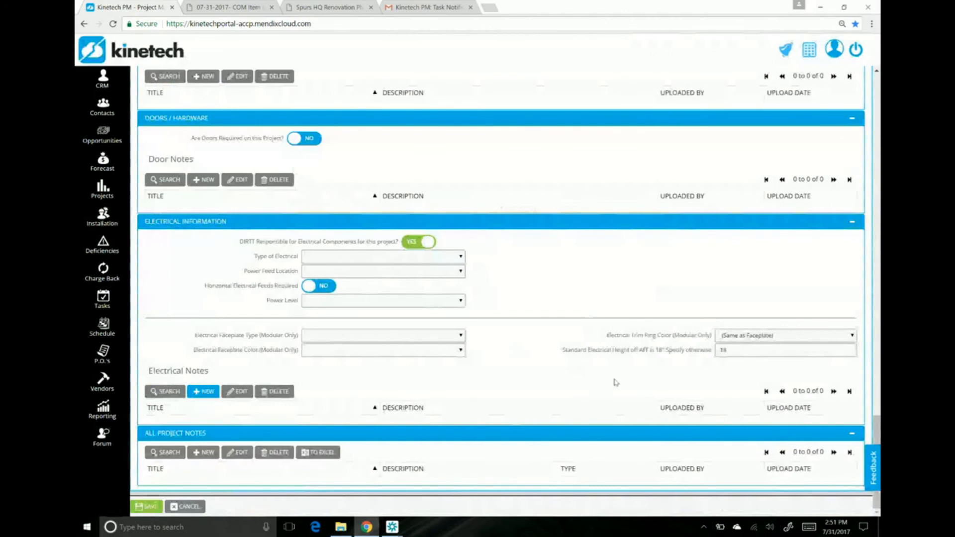
pyautogui.scroll(1, 616, 382)
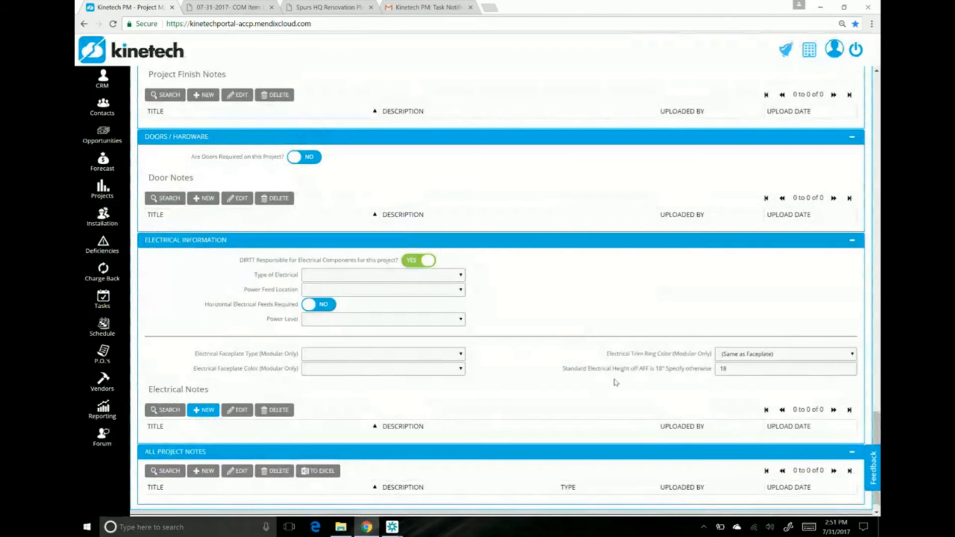
pyautogui.scroll(4, 615, 382)
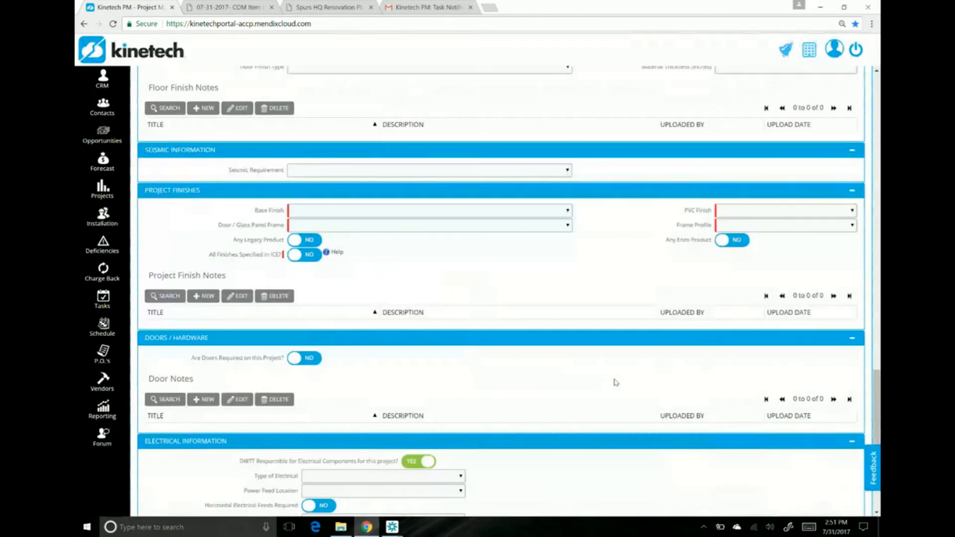
# Step: Set OH Brackets to Yes in the Project Information section of the original order's scope form
pyautogui.scroll(20, 616, 382)
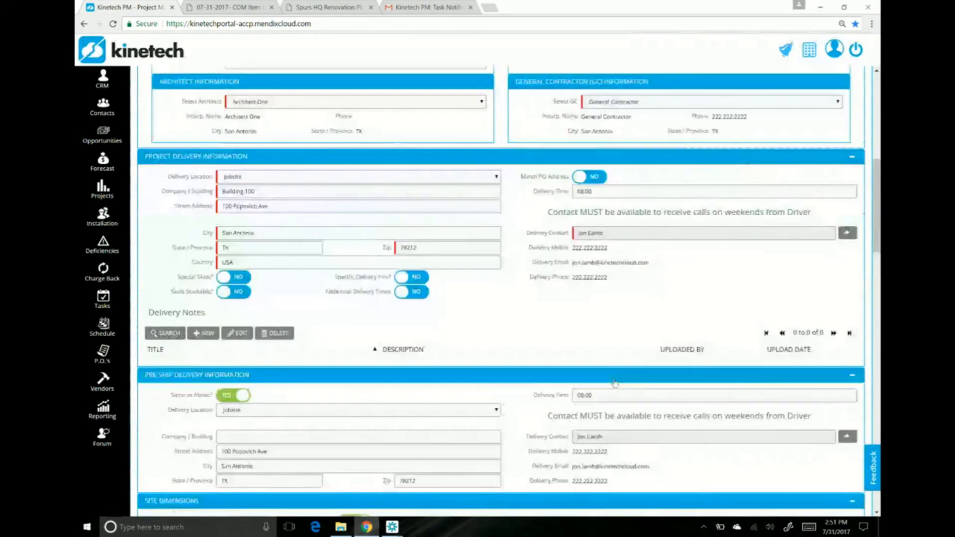
pyautogui.scroll(6, 615, 382)
pyautogui.scroll(3, 615, 382)
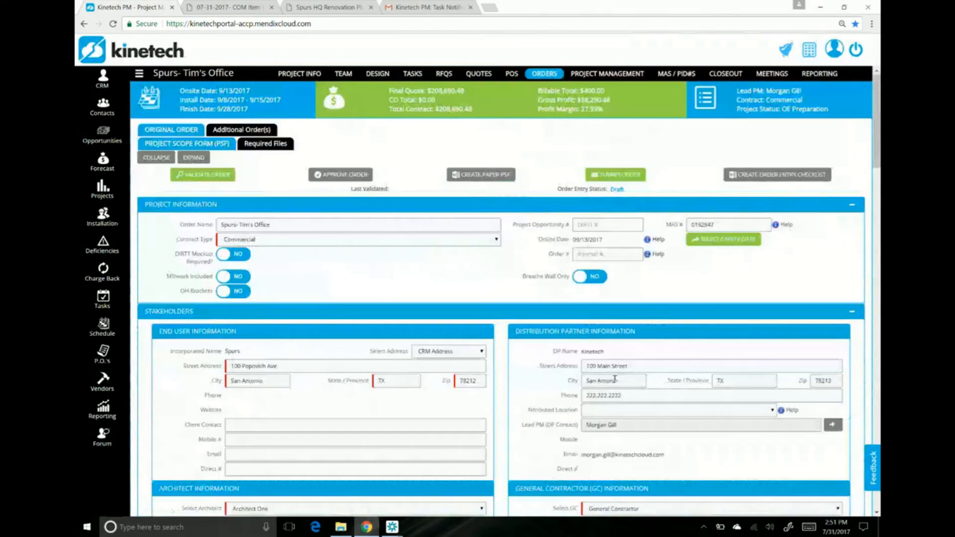
pyautogui.click(233, 291)
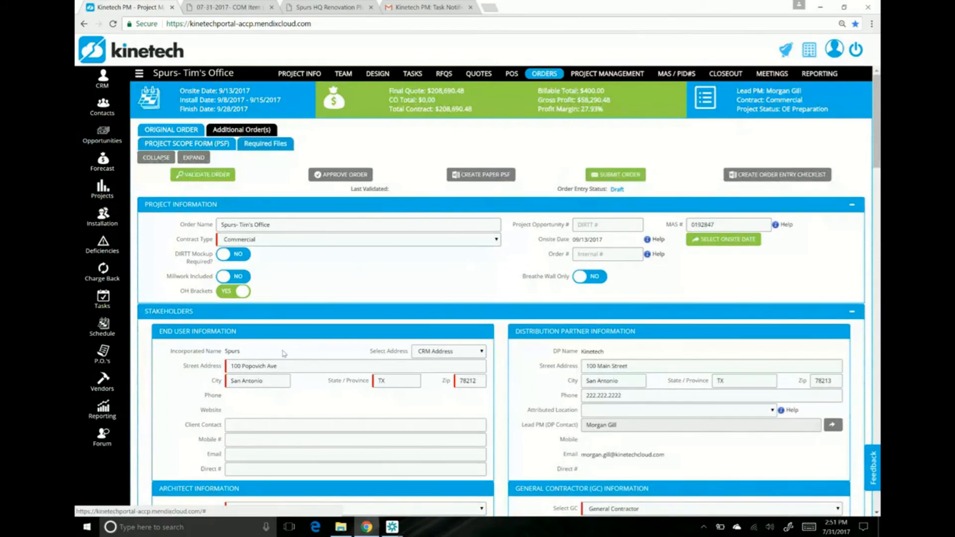
# Step: Look over the original order's required files, return to its scope form, and submit the order by email with the Project Scope Form included
pyautogui.click(271, 149)
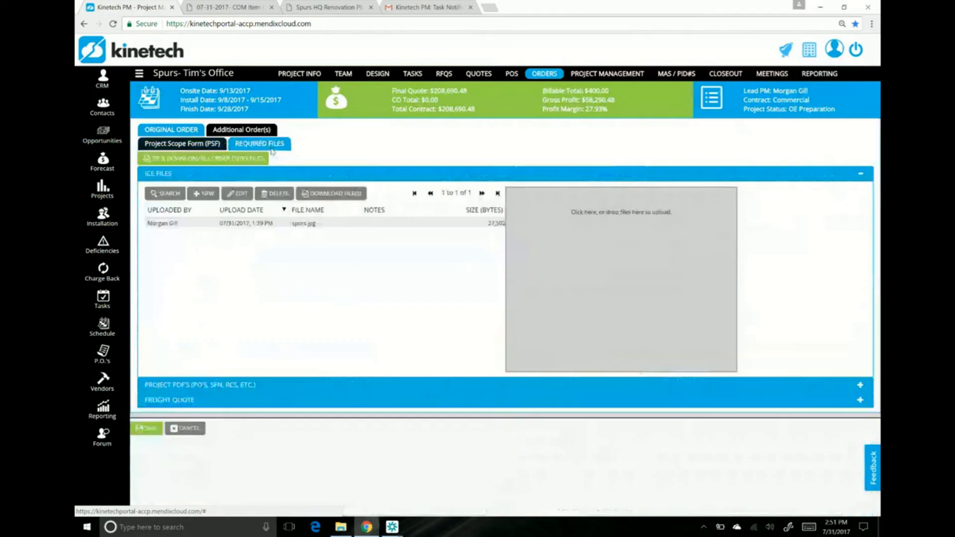
pyautogui.click(208, 144)
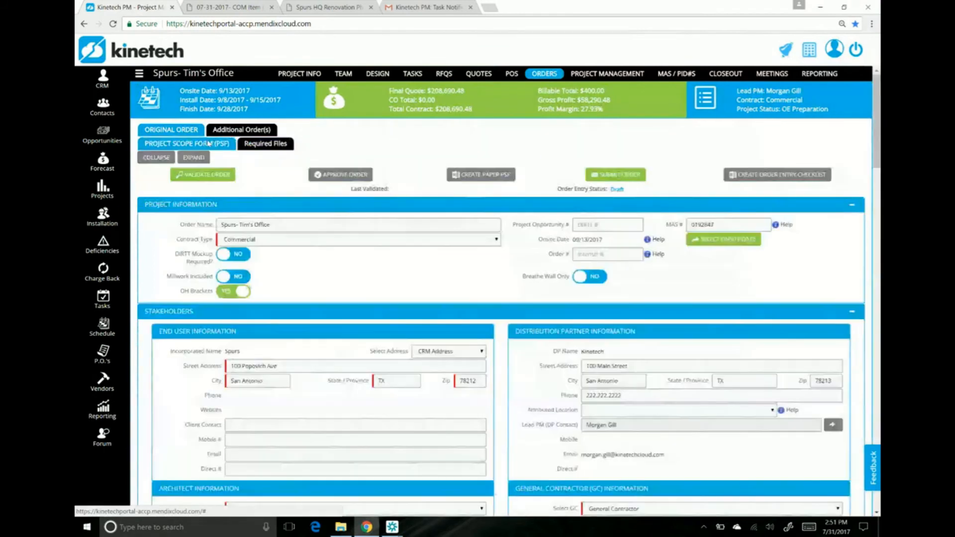
pyautogui.click(630, 178)
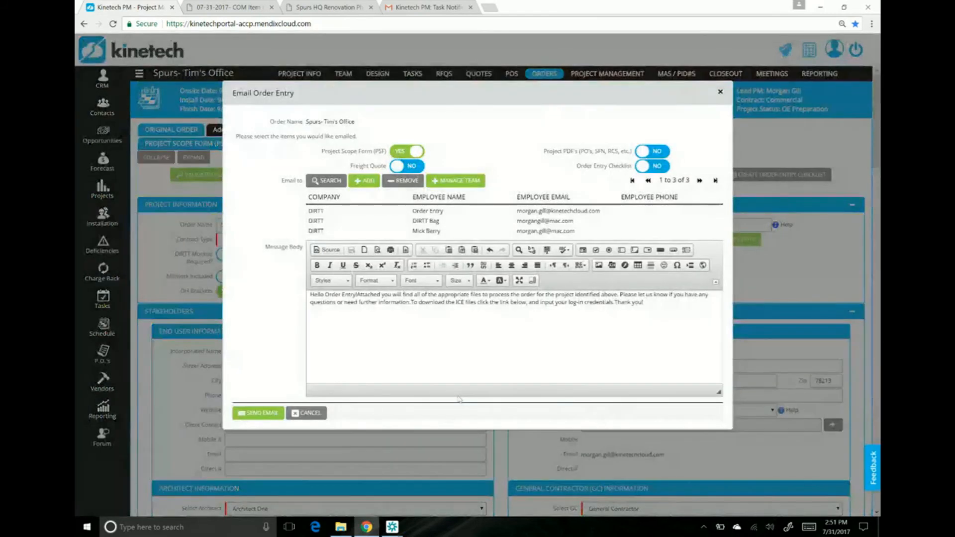
pyautogui.click(259, 413)
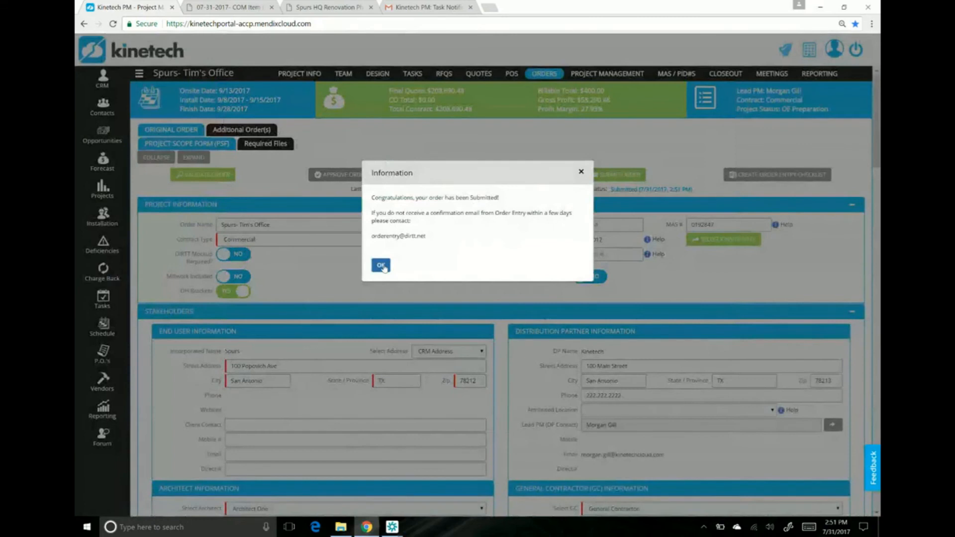
pyautogui.click(381, 266)
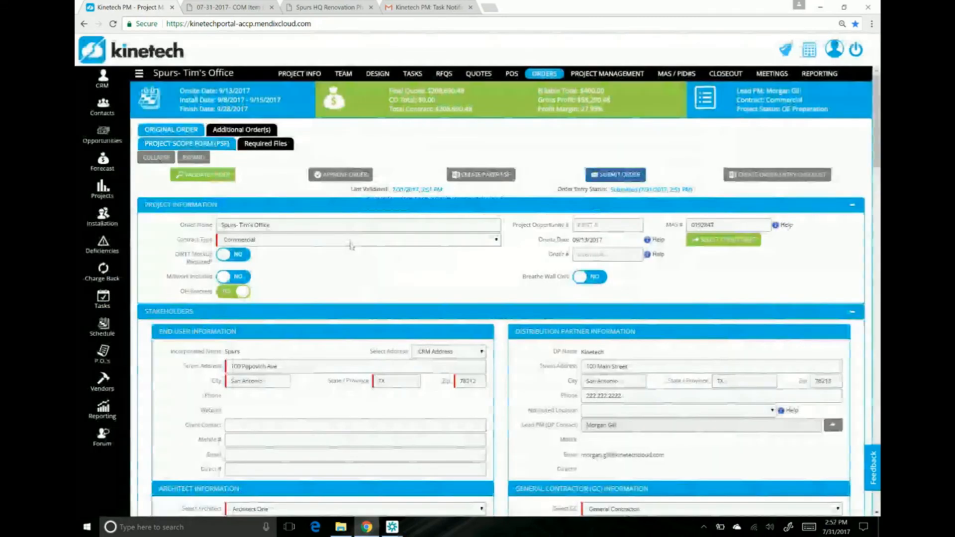
# Step: Switch to Gmail and open the Kinetech New Order Submitted email from the inbox to view its contents and attachment
pyautogui.click(428, 7)
pyautogui.click(101, 112)
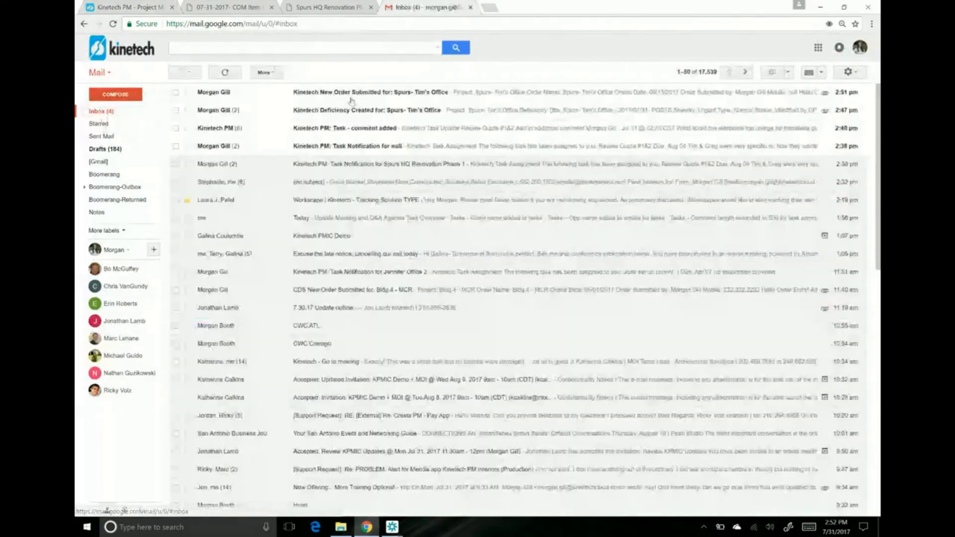
pyautogui.click(351, 101)
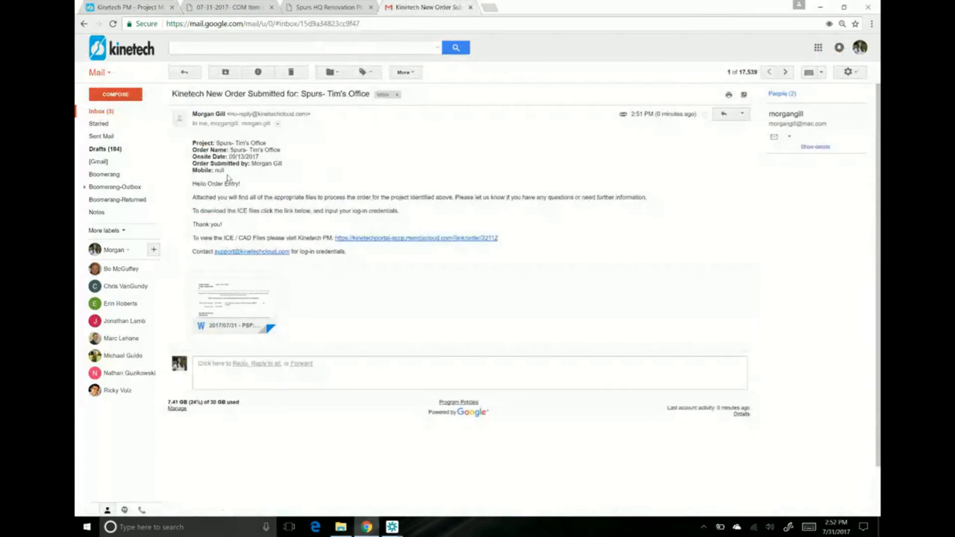
# Step: Switch back to Kinetech PM, open the My Account details to view the Mobile field, and close them without changes
pyautogui.click(149, 7)
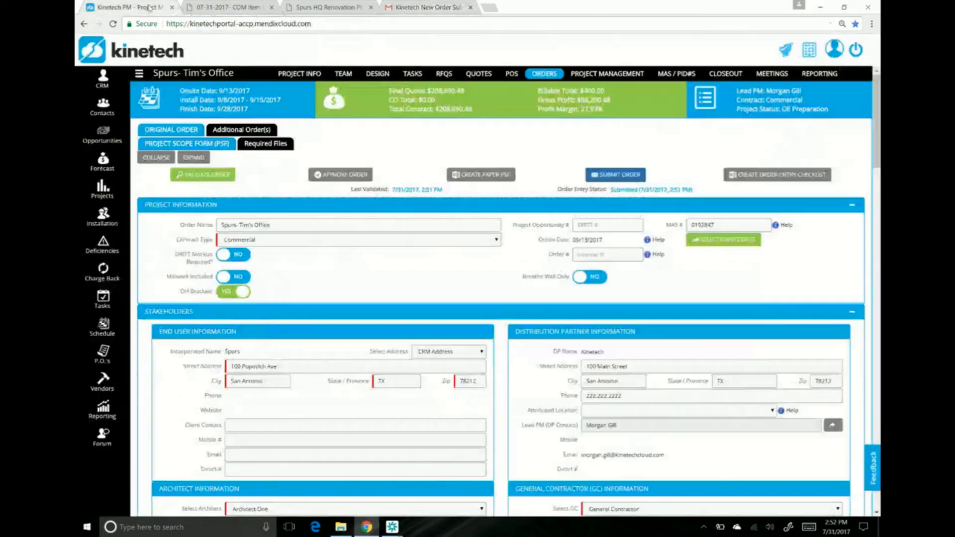
pyautogui.click(836, 55)
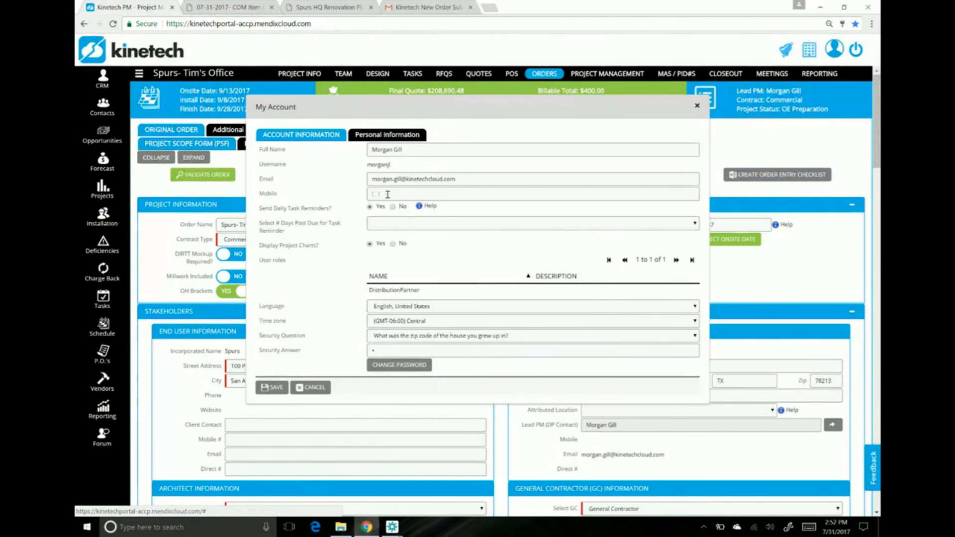
pyautogui.click(697, 106)
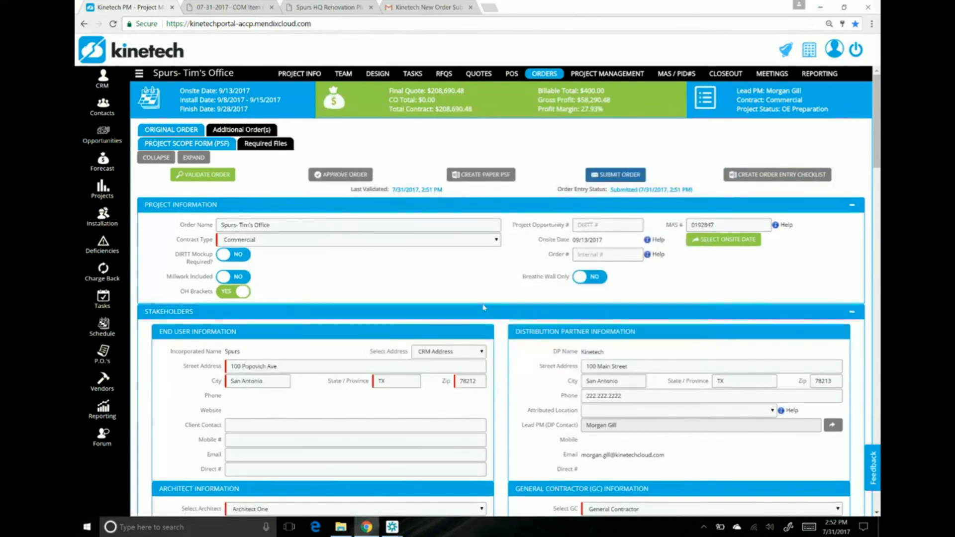